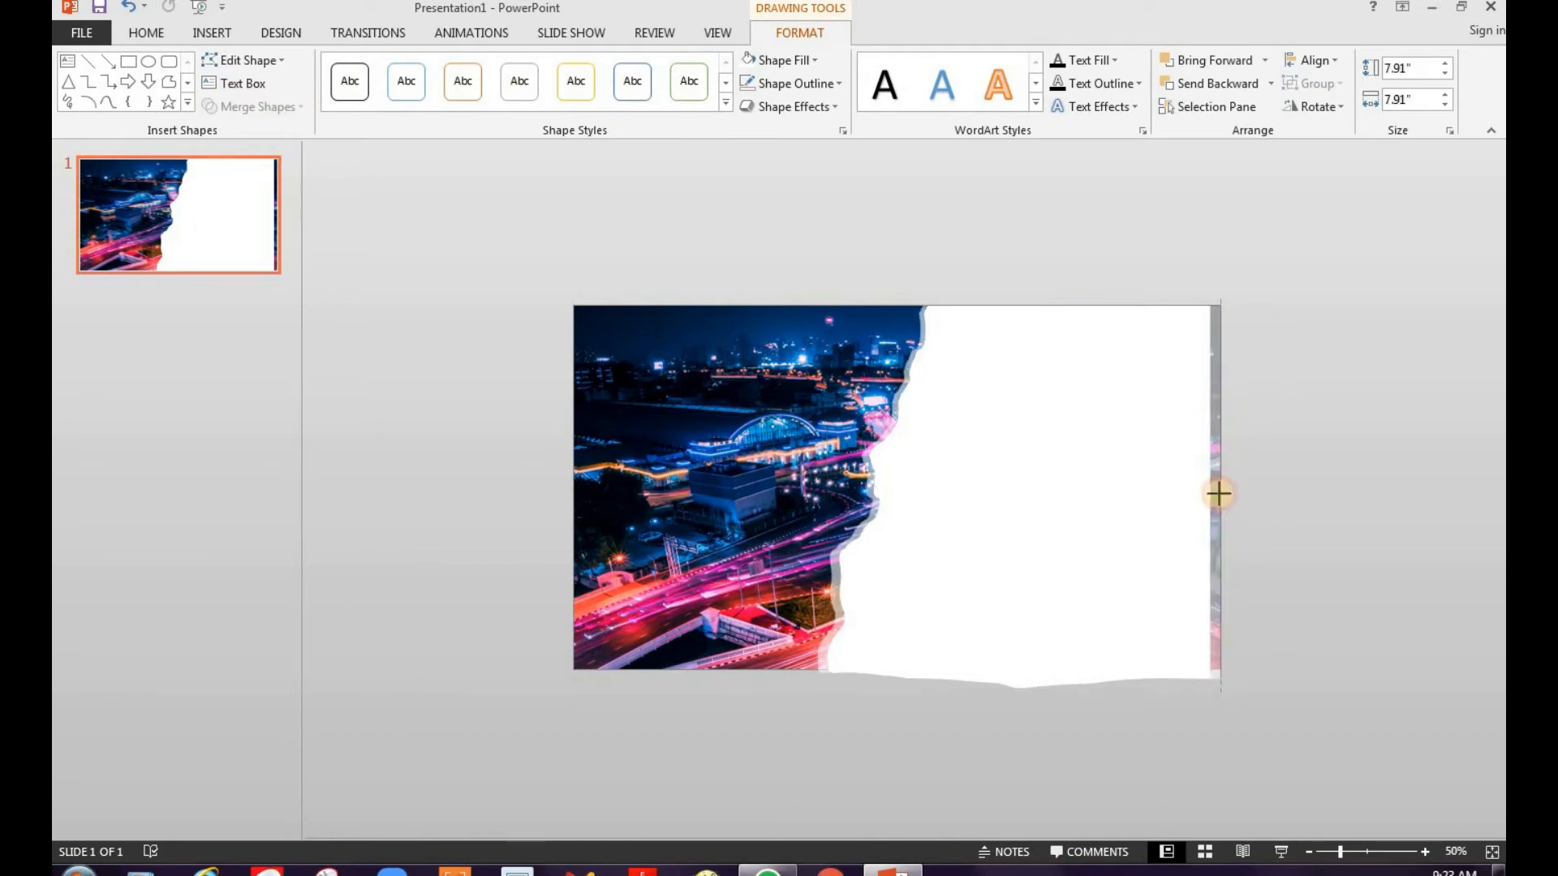
- Draw a filled rectangle over the lower right part of the torn-edge white shape
click(128, 62)
click(873, 461)
drag(900, 485, 1221, 694)
click(787, 61)
click(757, 99)
- Combine the torn-edge white shape with its overlapping shape using Merge Shapes, leaving a straight lower edge
click(893, 518)
ctrl+click(838, 700)
click(798, 35)
click(280, 107)
click(245, 222)
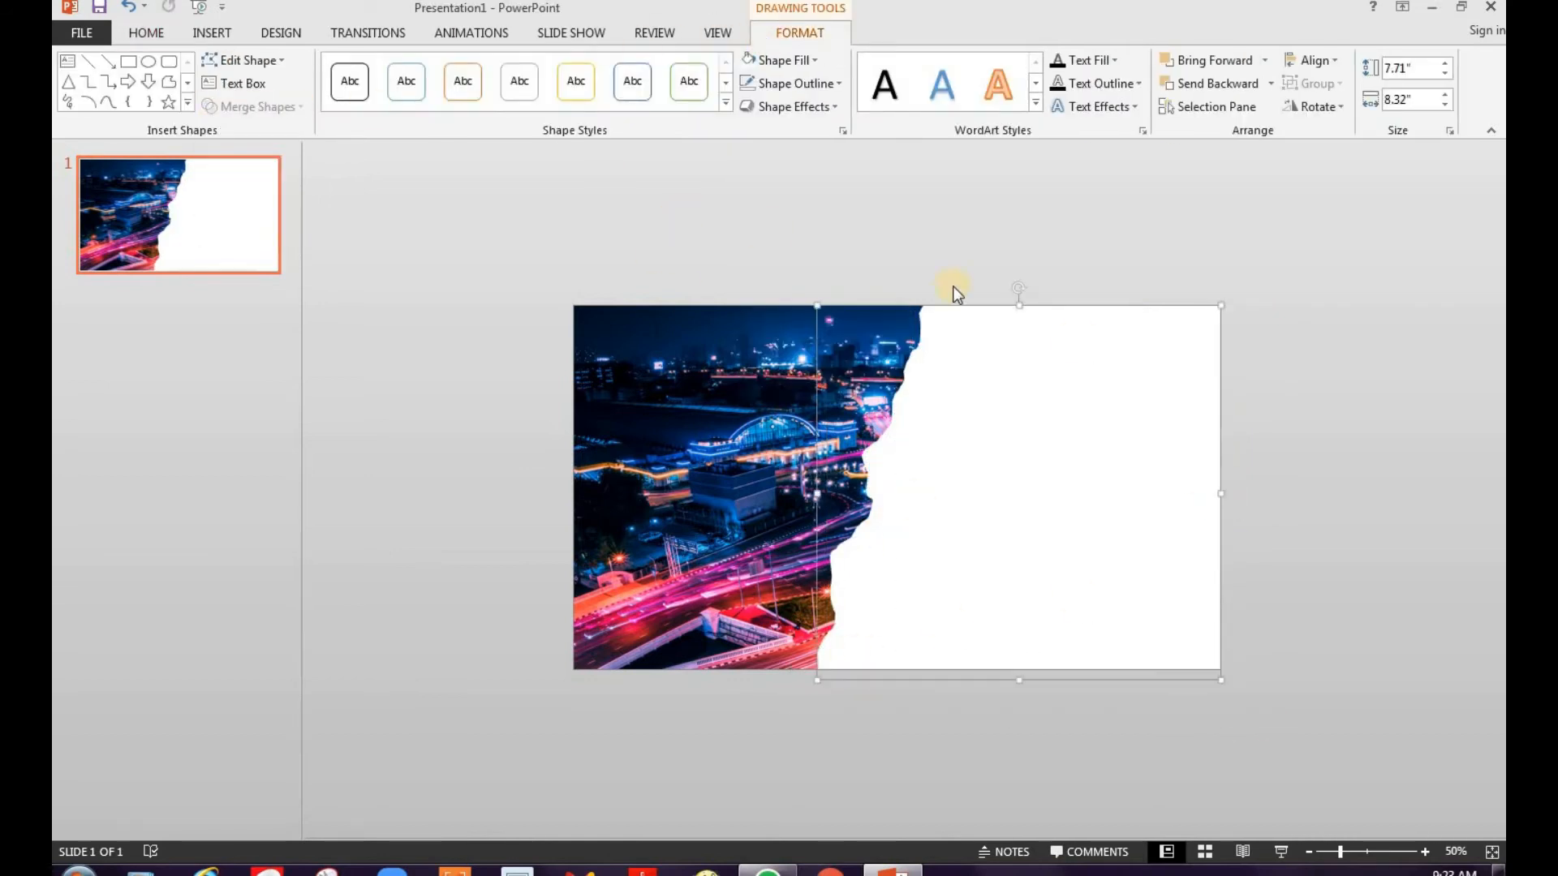
- Set the torn-edge white shape's solid fill transparency to 46% and close the shape formatting settings
click(1183, 255)
click(1117, 352)
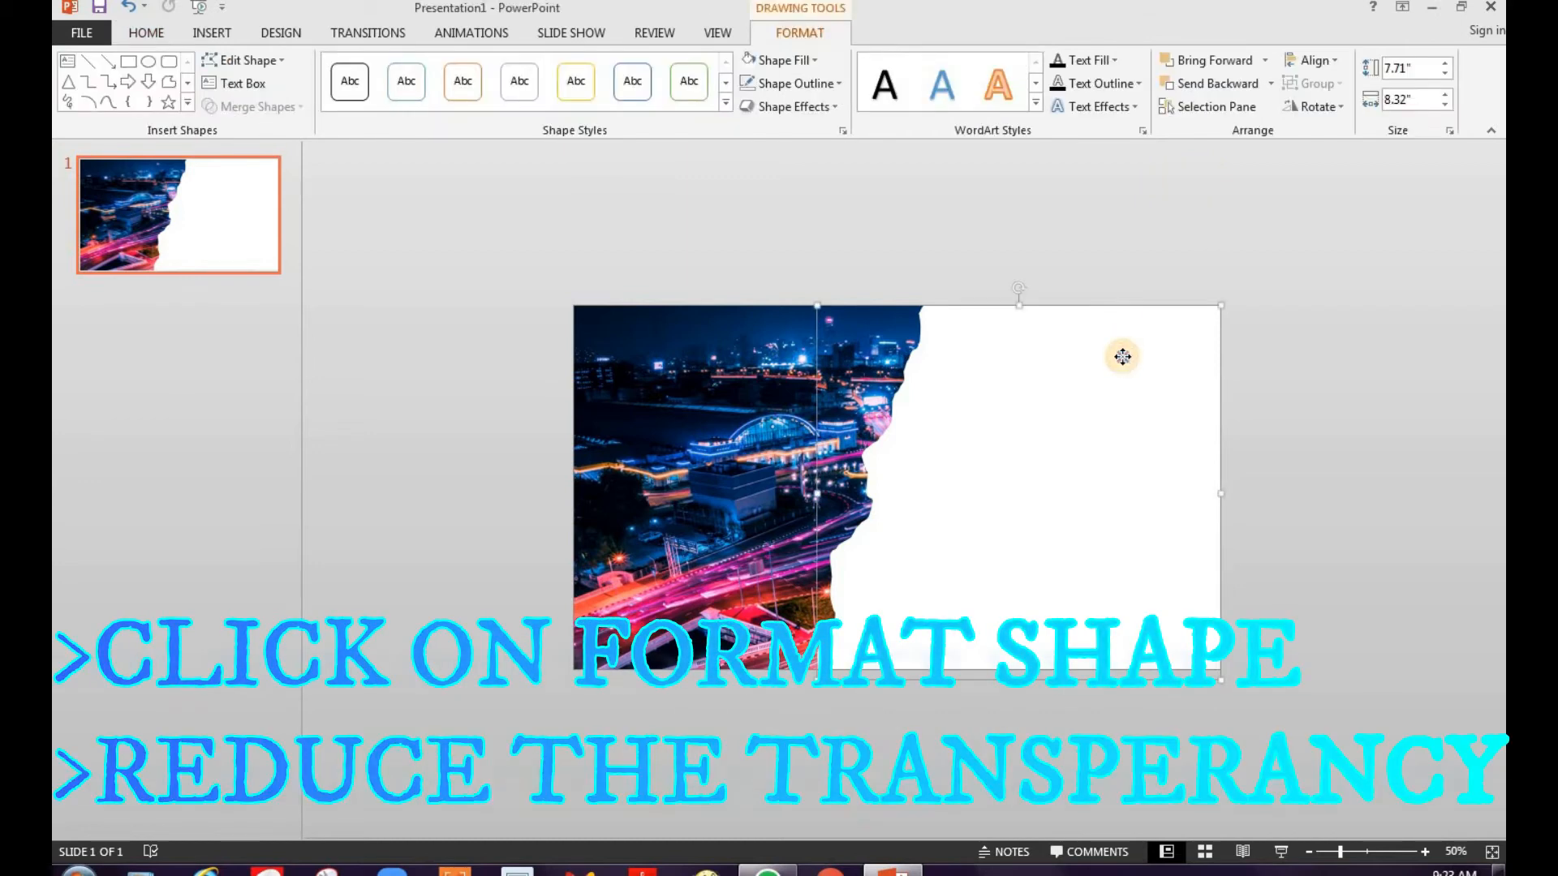
right_click(1123, 356)
click(1200, 700)
click(1310, 279)
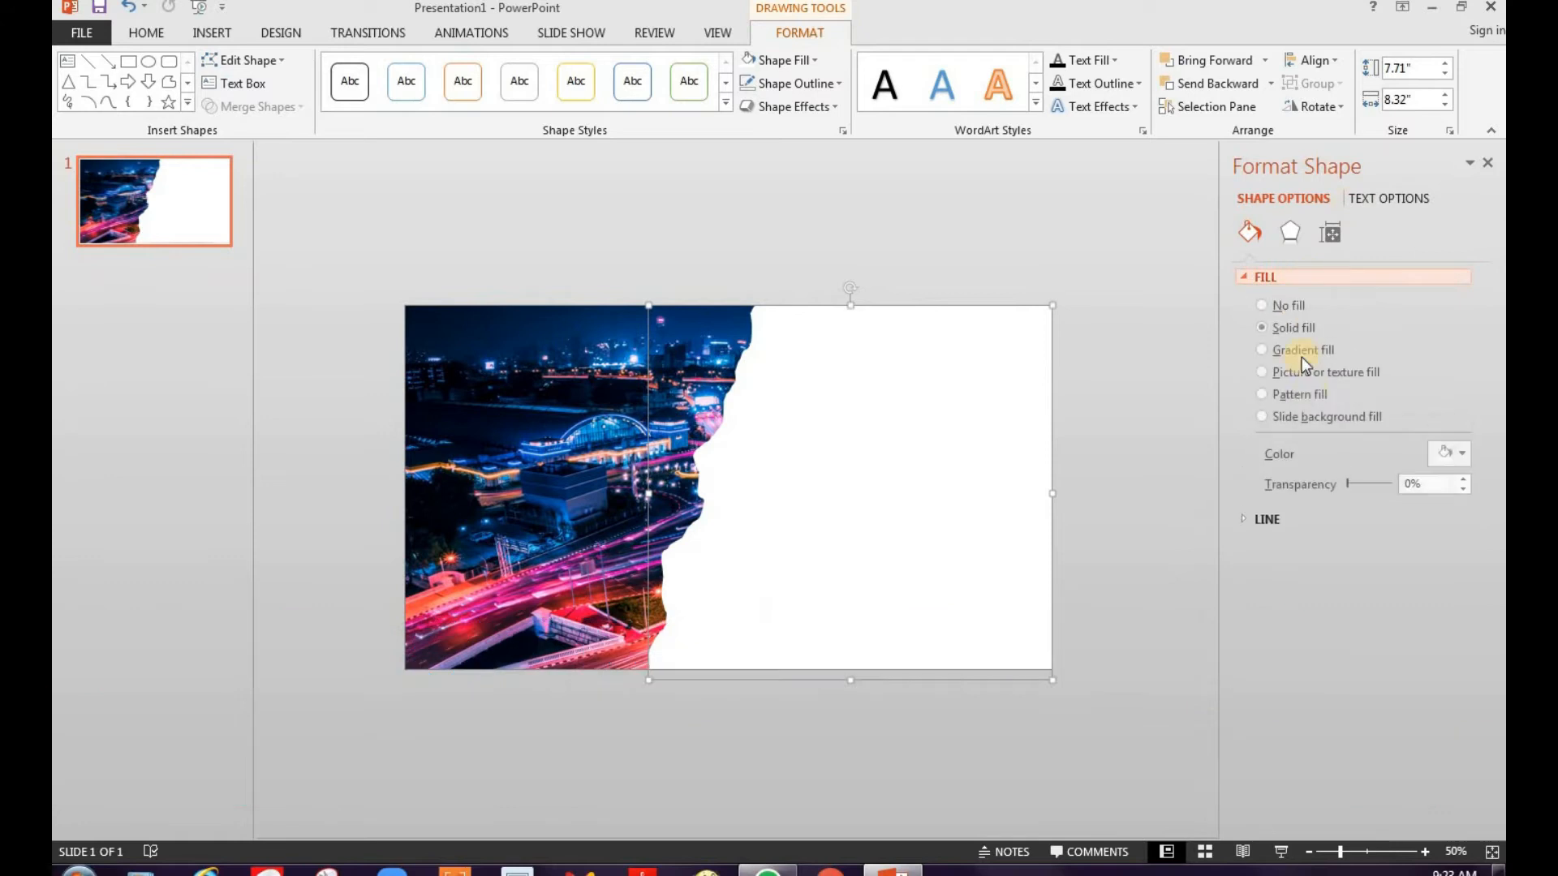
drag(1352, 488, 1366, 485)
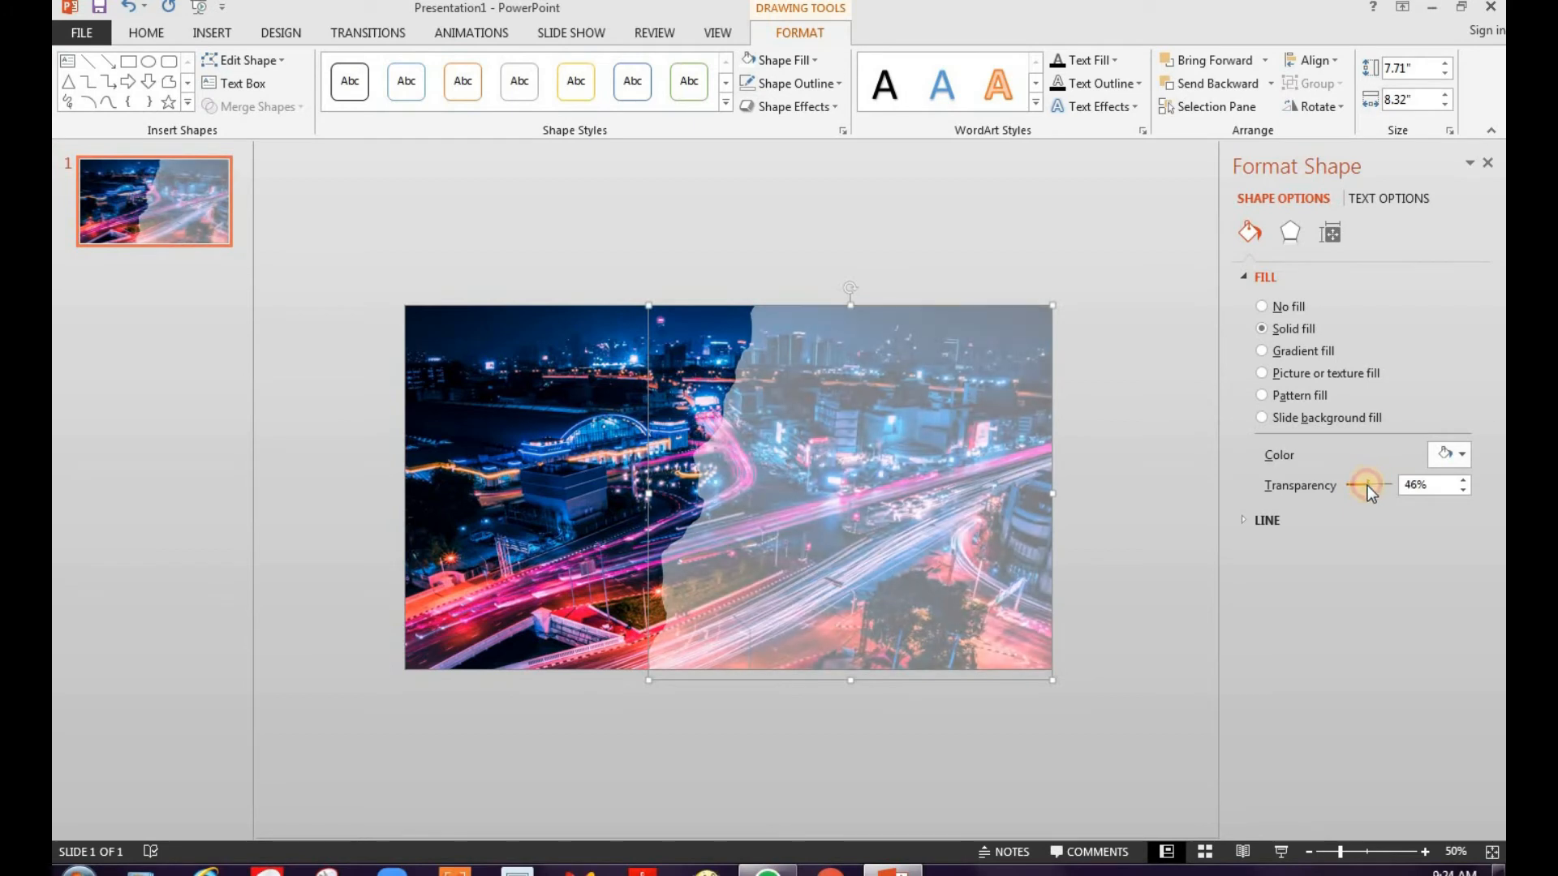
click(1488, 162)
click(1176, 232)
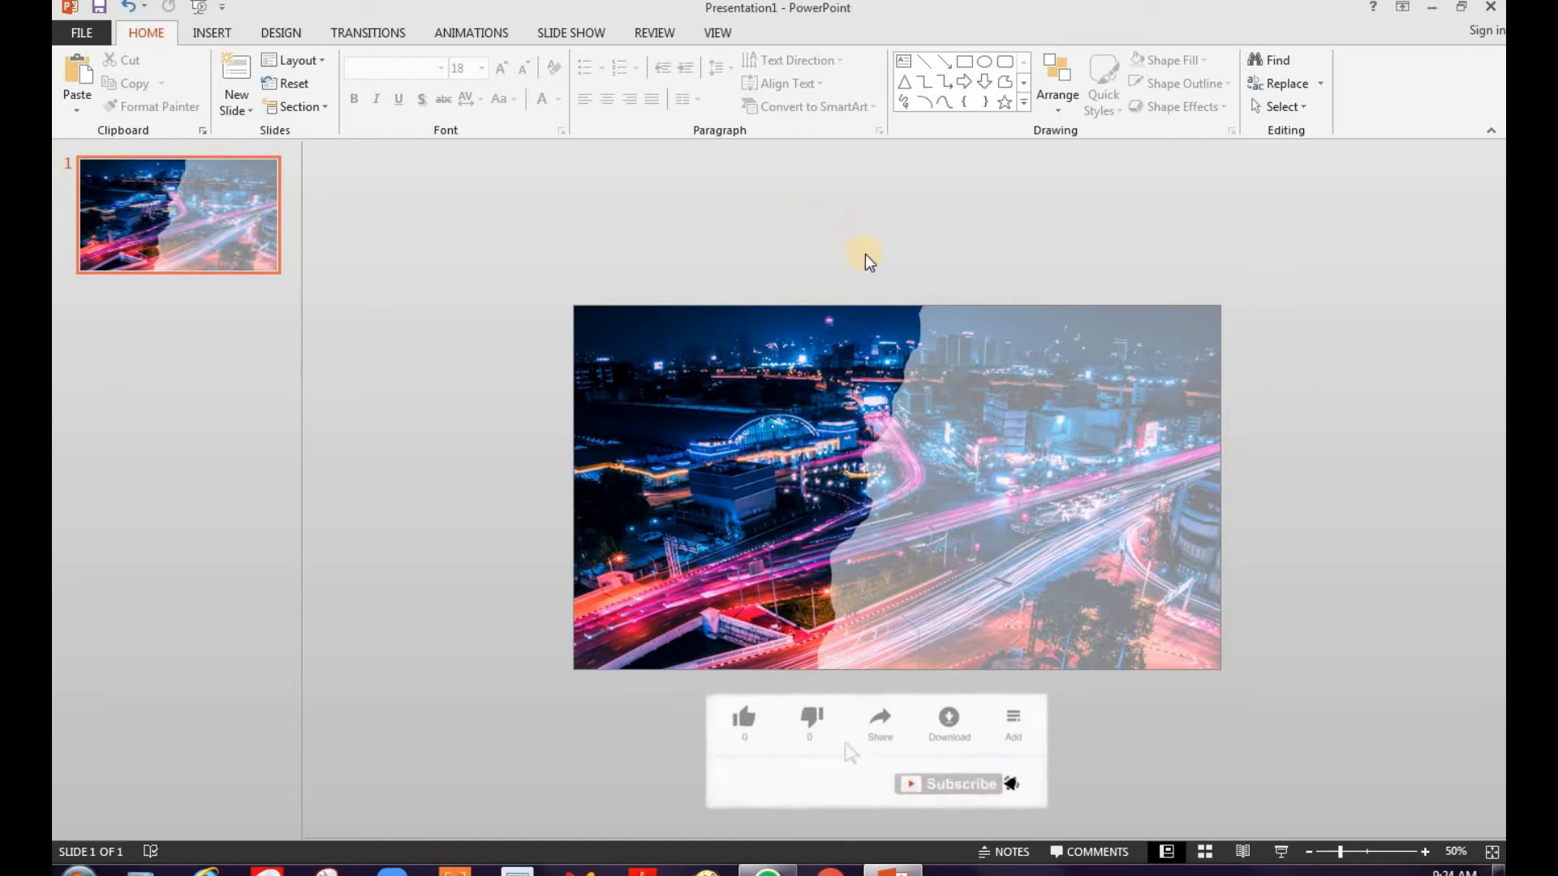
- Add a text box over the upper part of the translucent shape with "ANUSH" and "PROJECTS" on separate lines
scroll(1175, 284, up, 2)
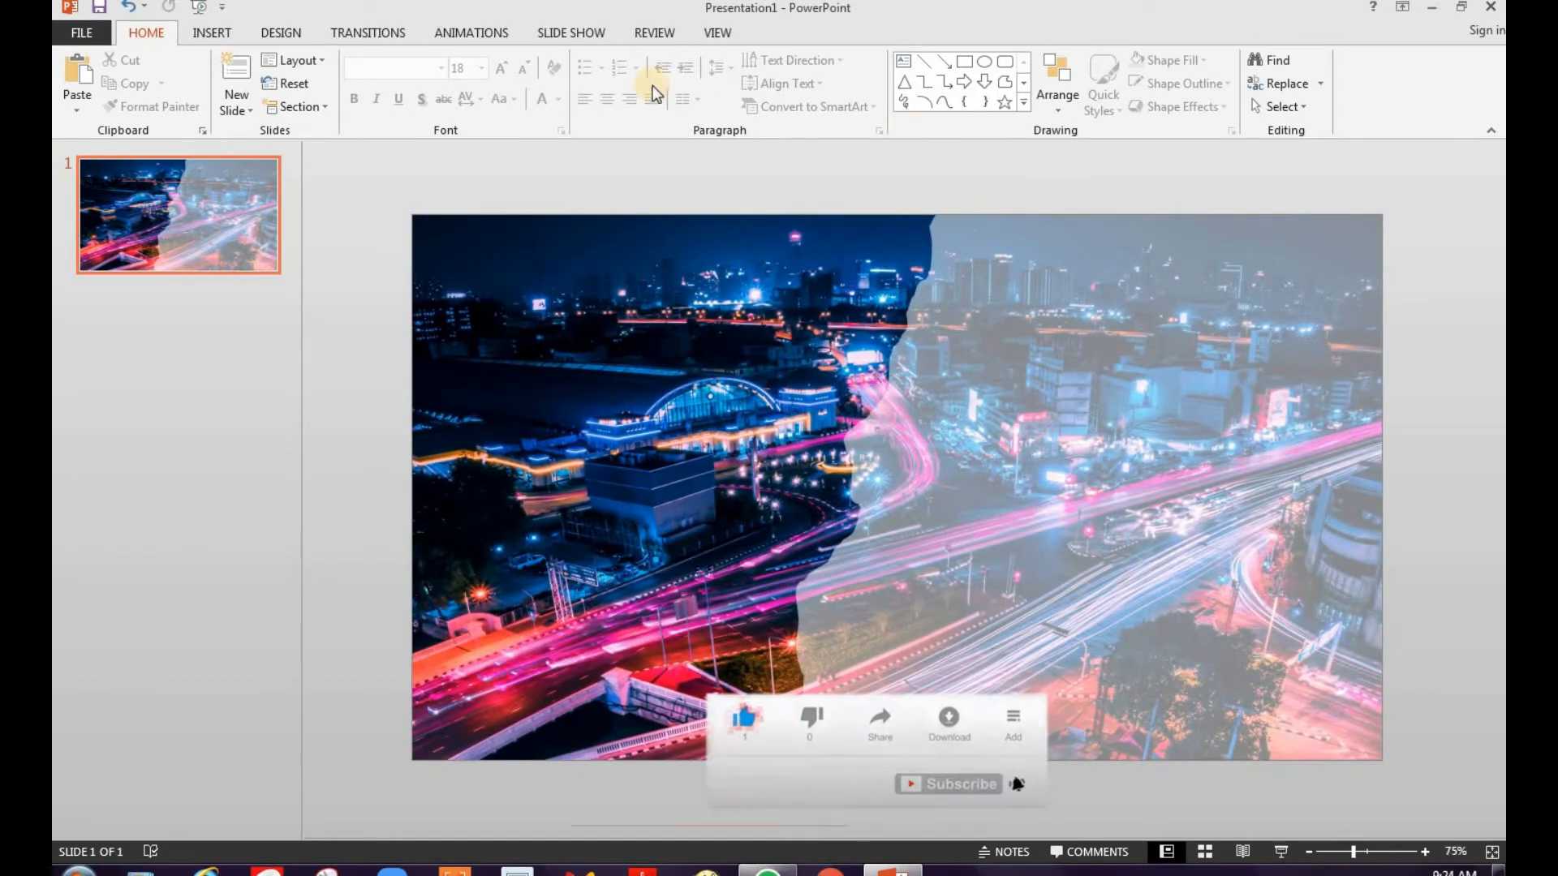
click(215, 34)
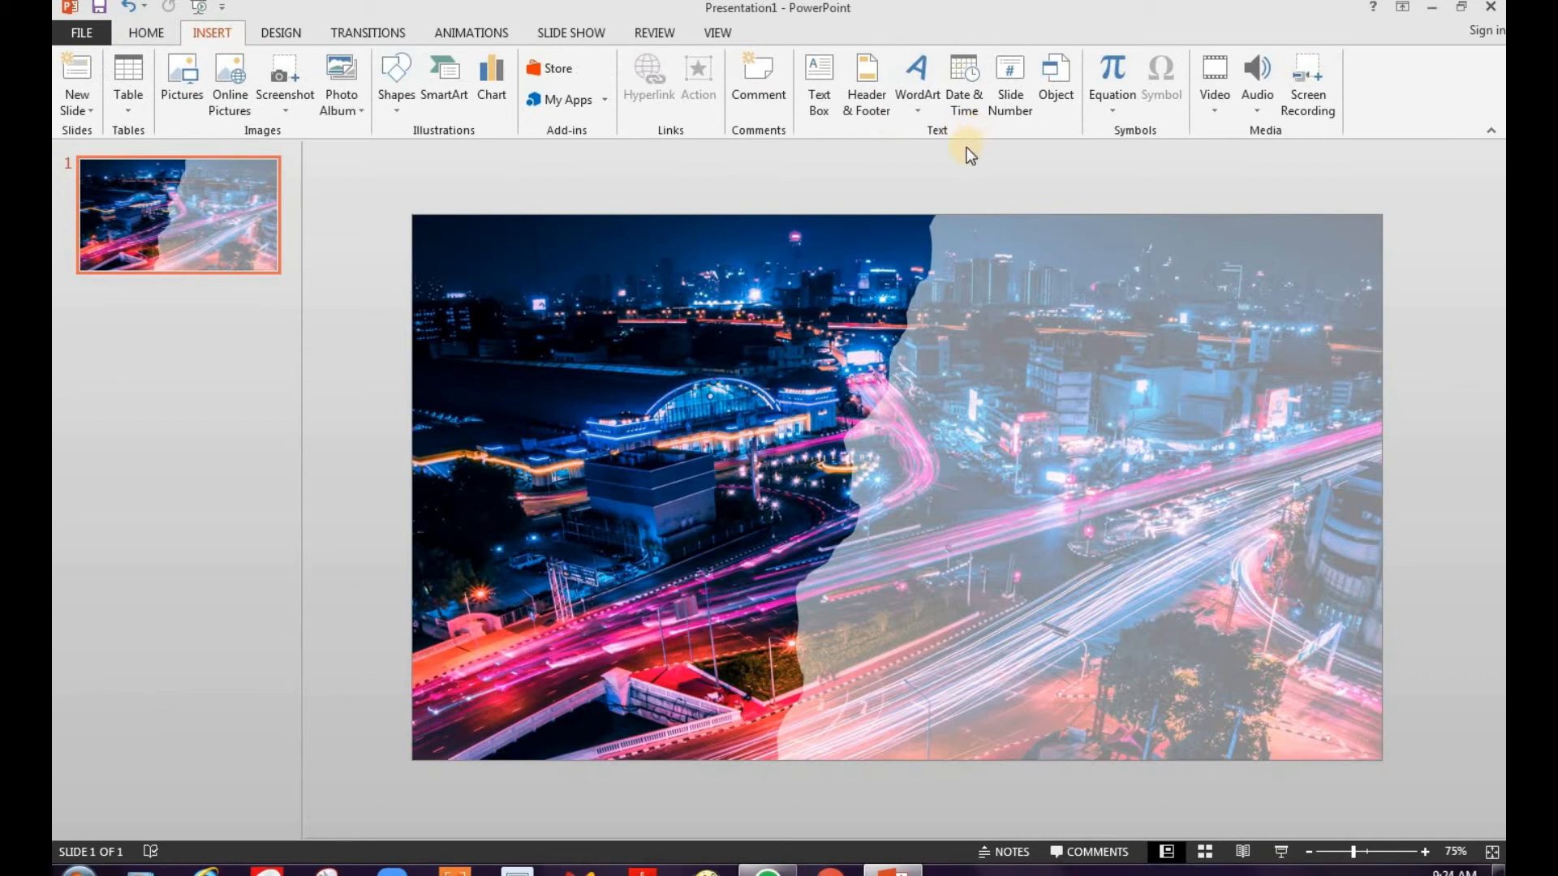
click(919, 99)
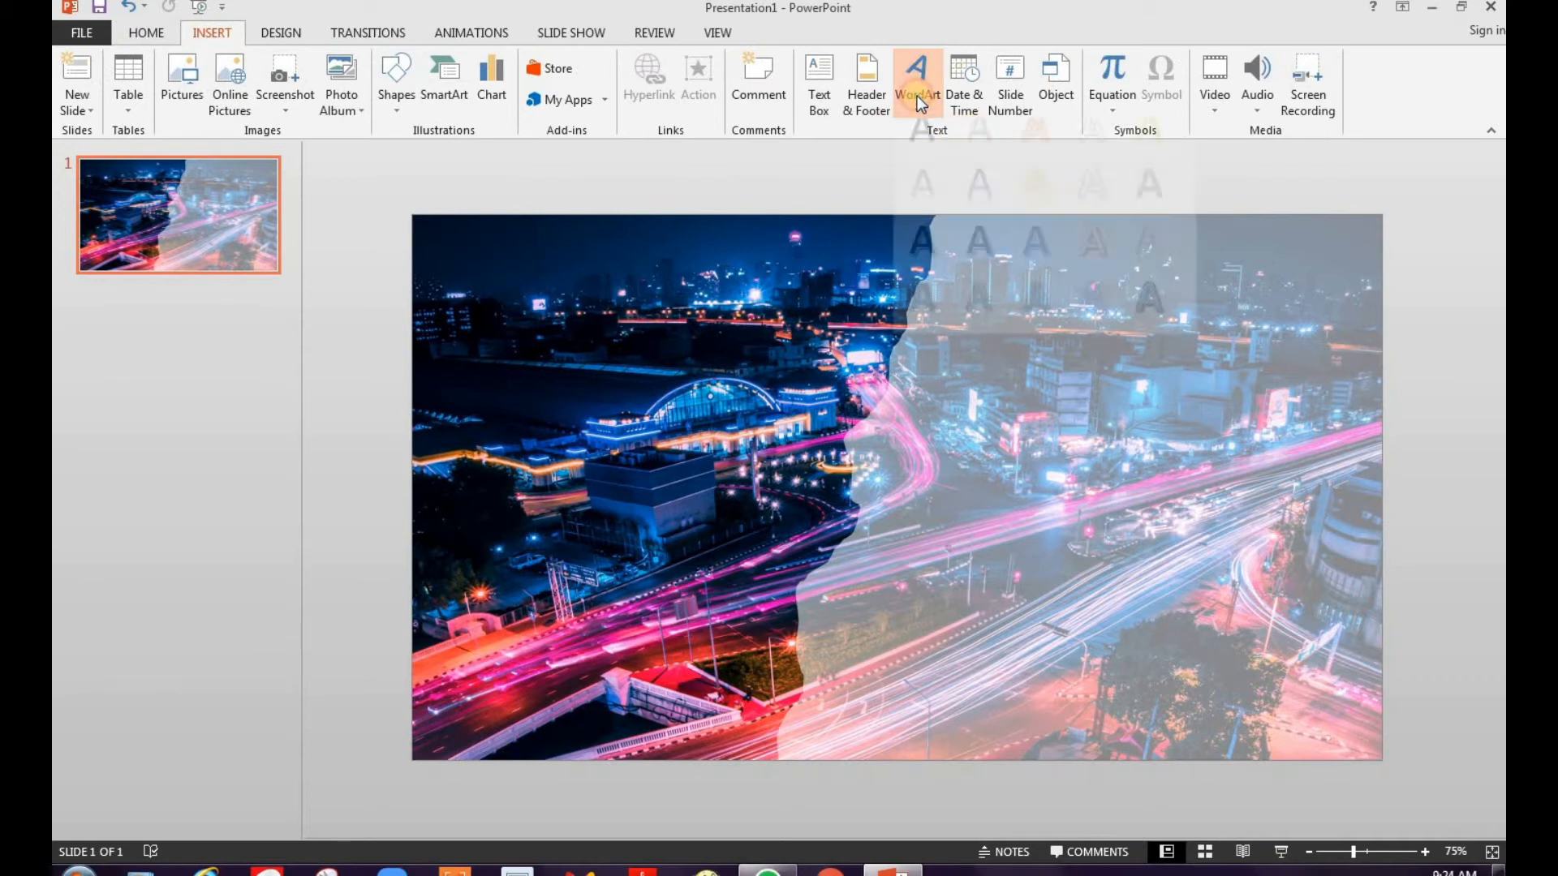
click(814, 77)
drag(1007, 268, 1396, 414)
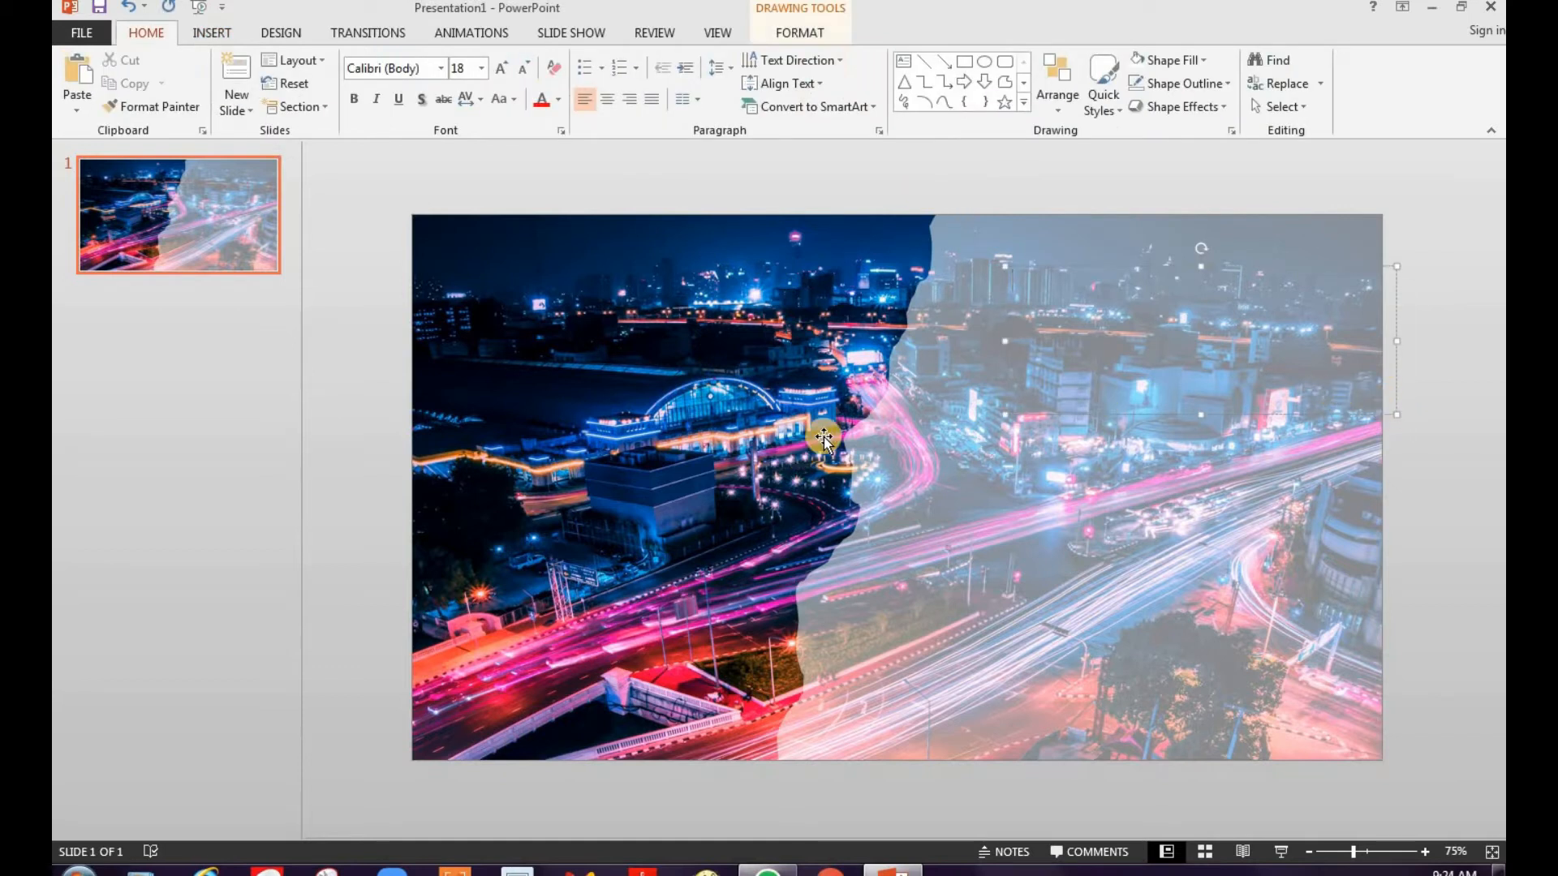
text(ANUSH)
key(Return)
text(PRO)
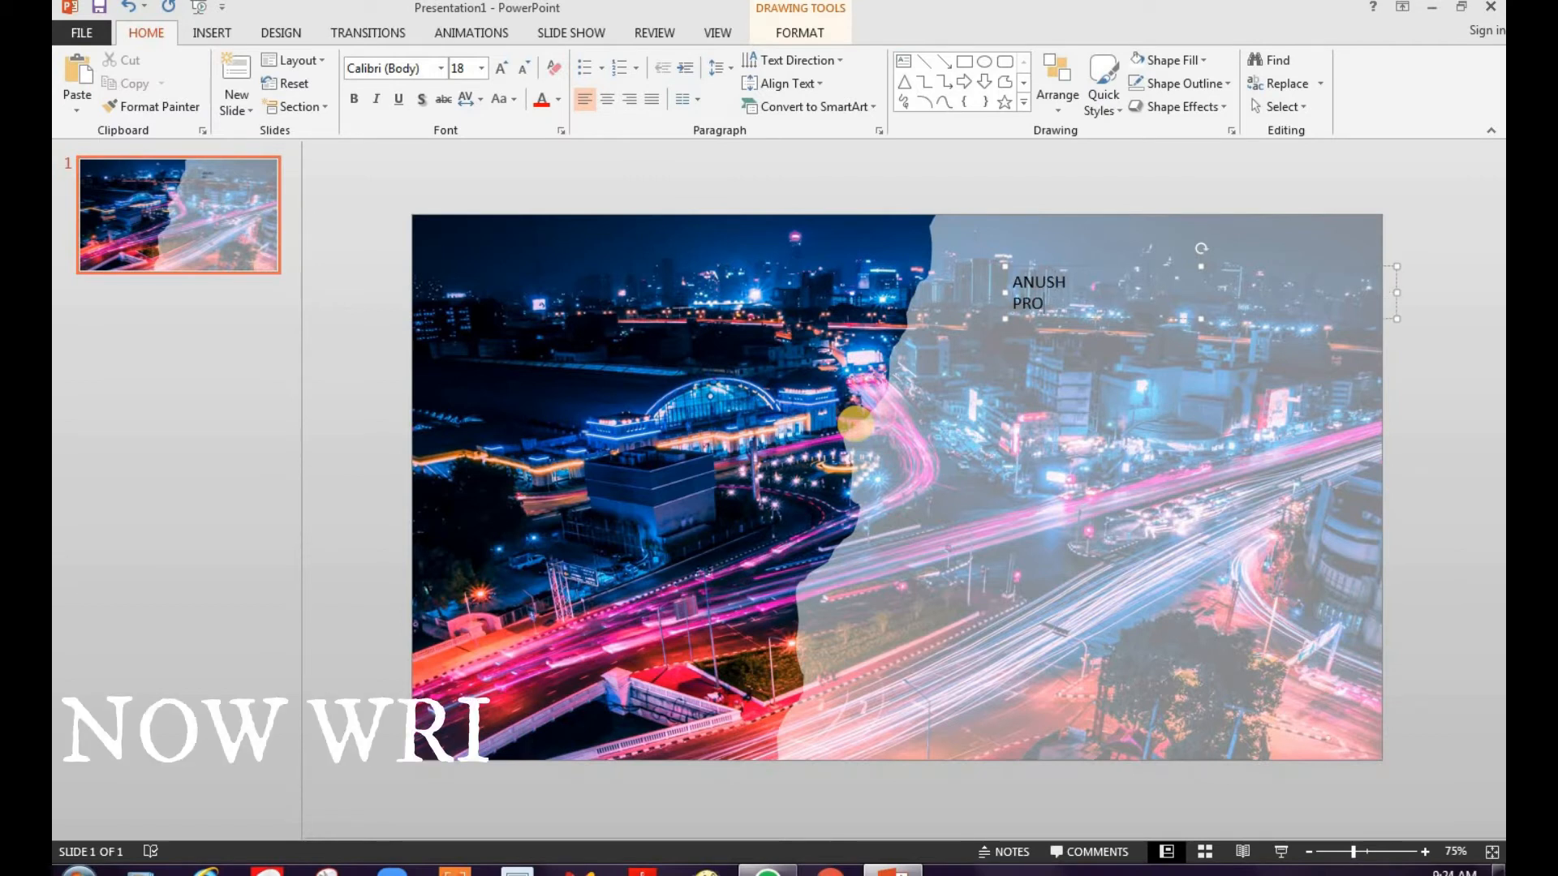
text(JECTS)
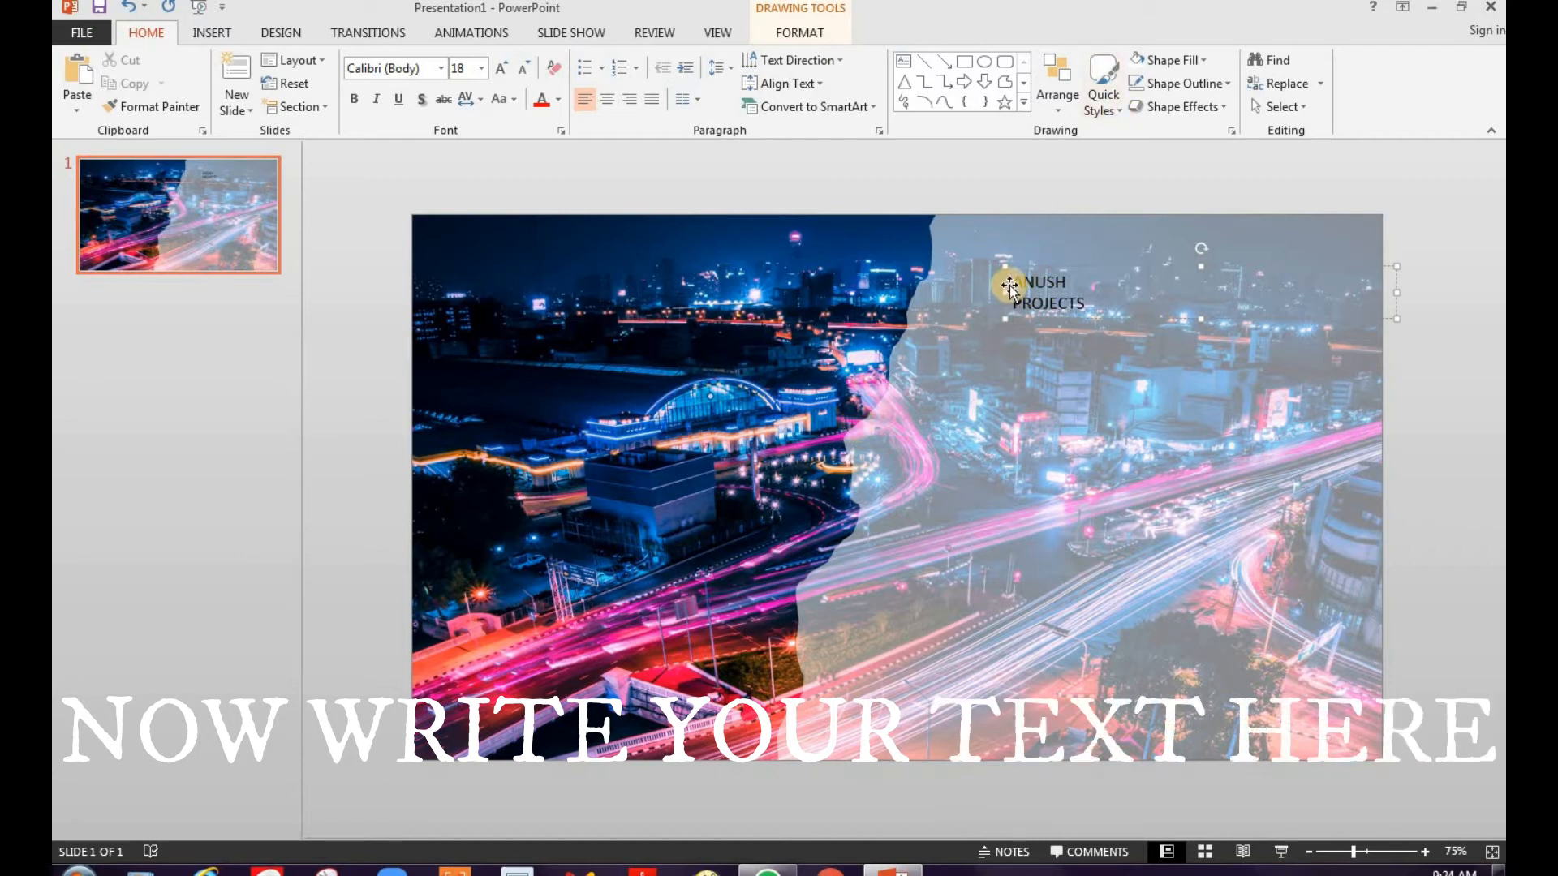
- Enlarge both lines of the title text to font size 66
drag(1016, 282, 1063, 313)
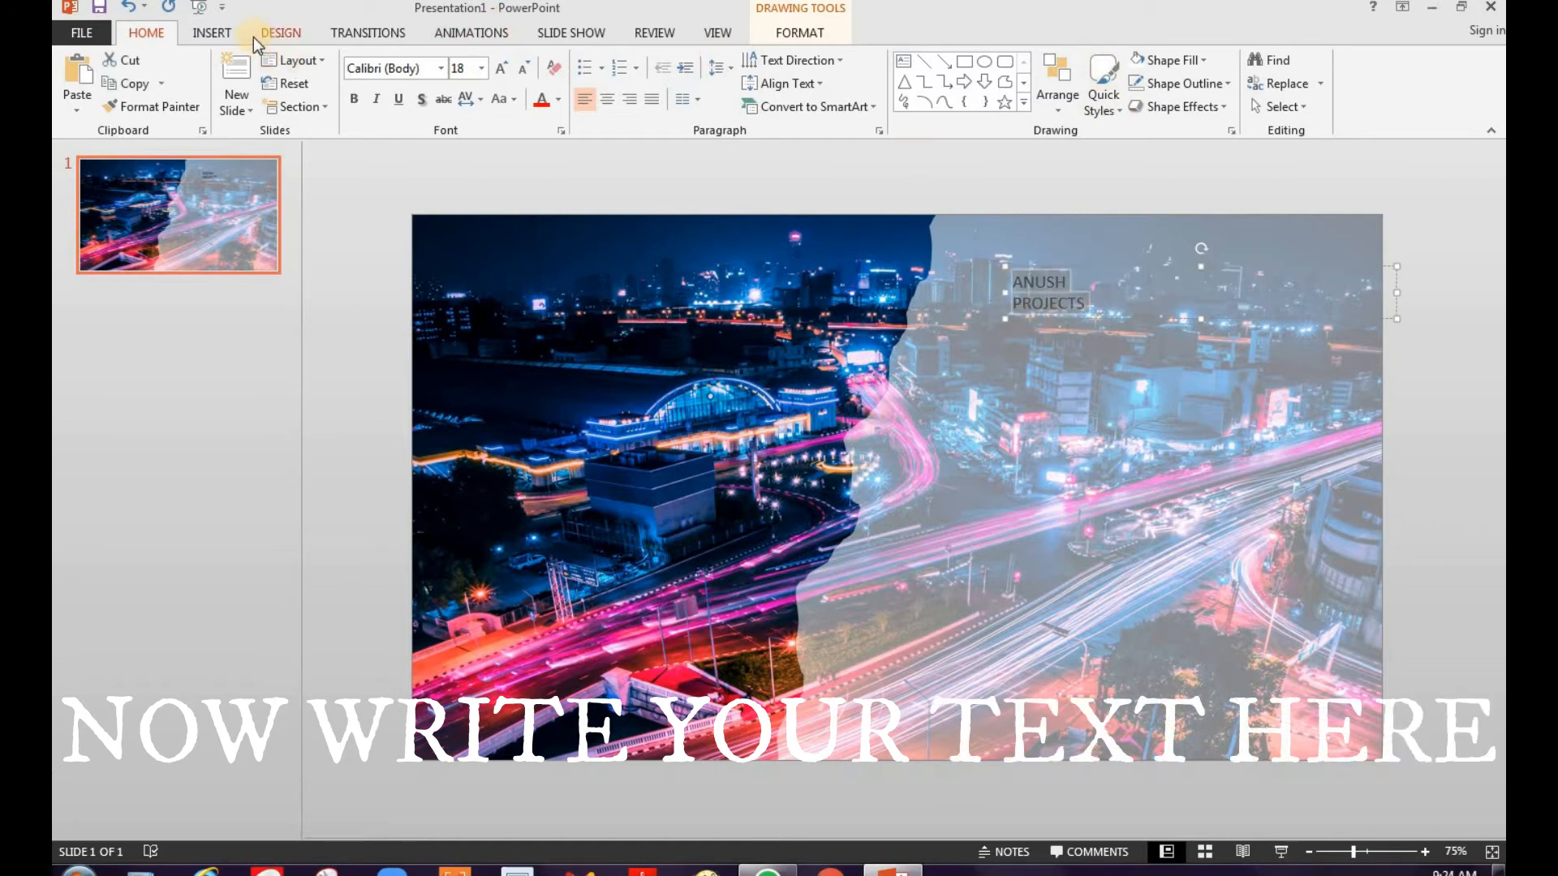
click(501, 68)
click(500, 67)
click(501, 67)
click(500, 68)
click(500, 67)
click(501, 67)
click(501, 68)
click(500, 67)
click(501, 67)
click(501, 68)
click(500, 67)
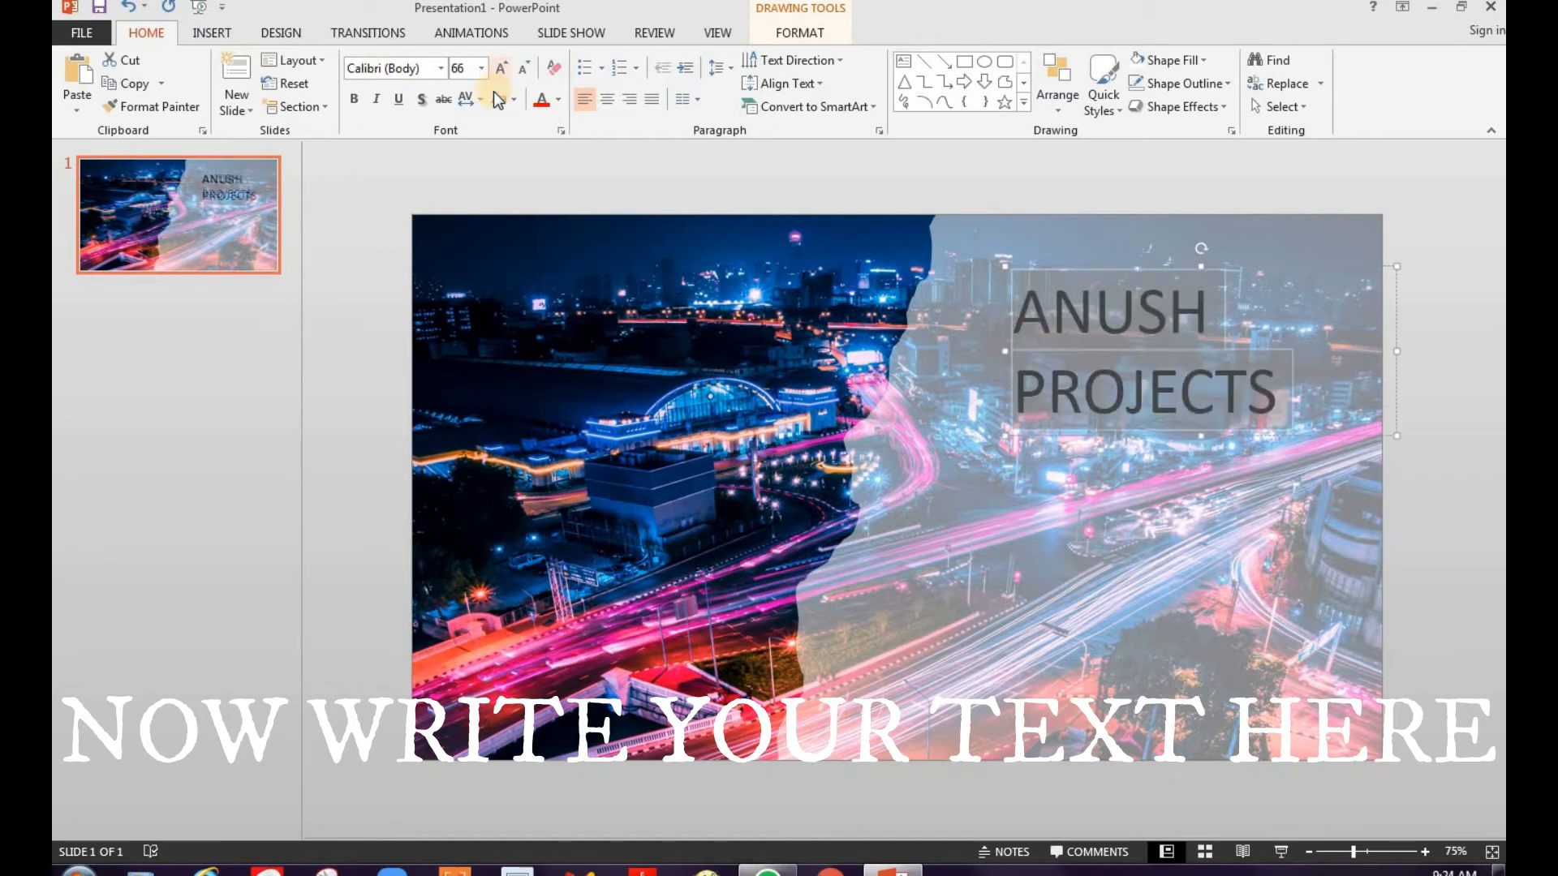
- Centre the two title lines and set their character spacing to Very Loose
click(503, 99)
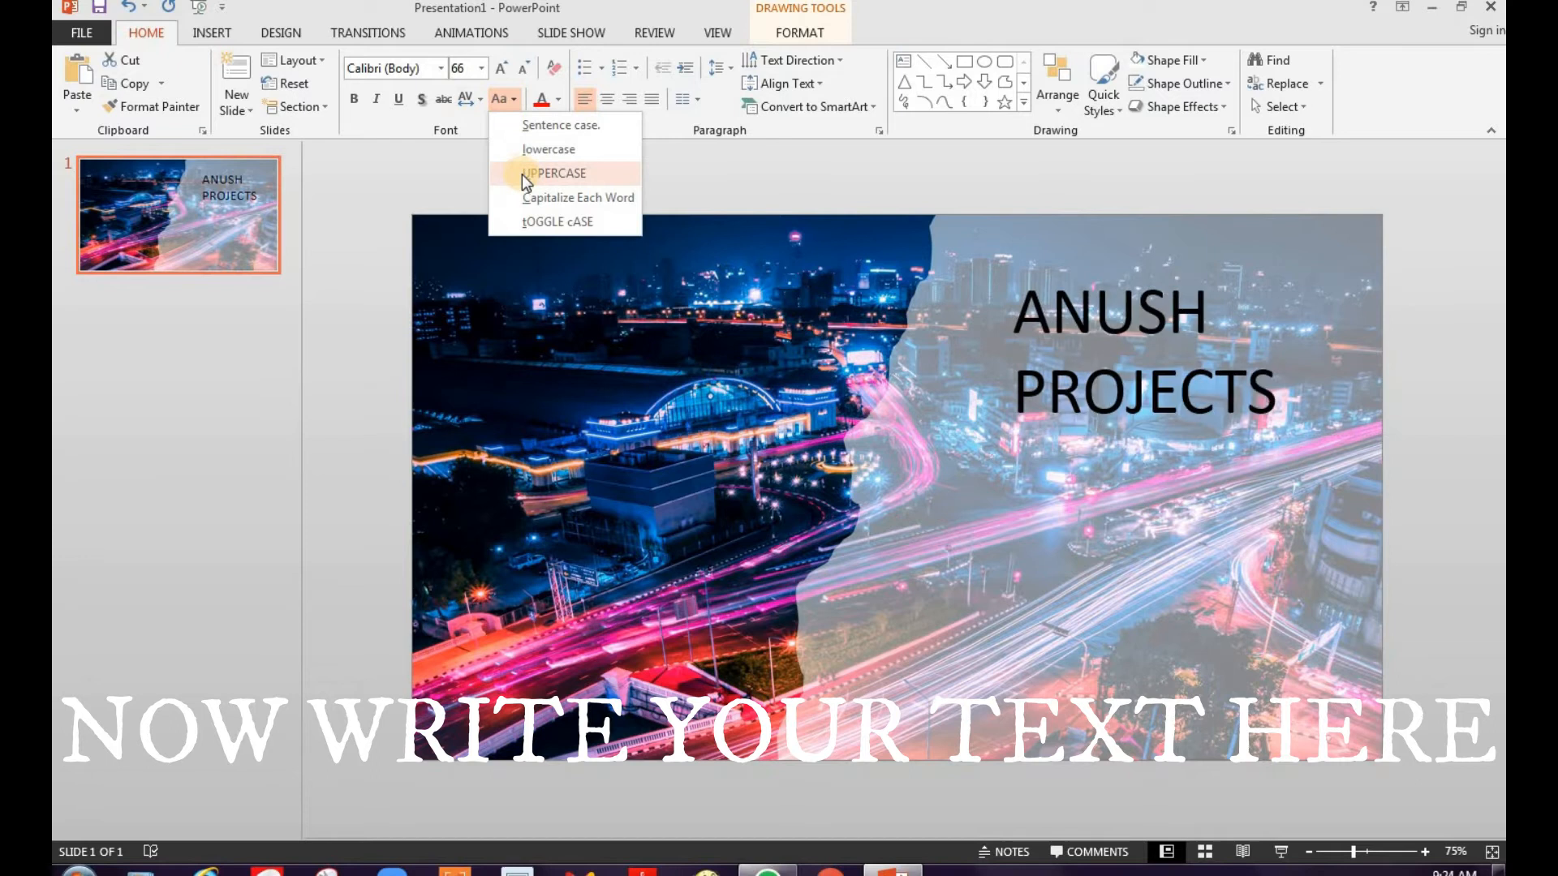
click(475, 101)
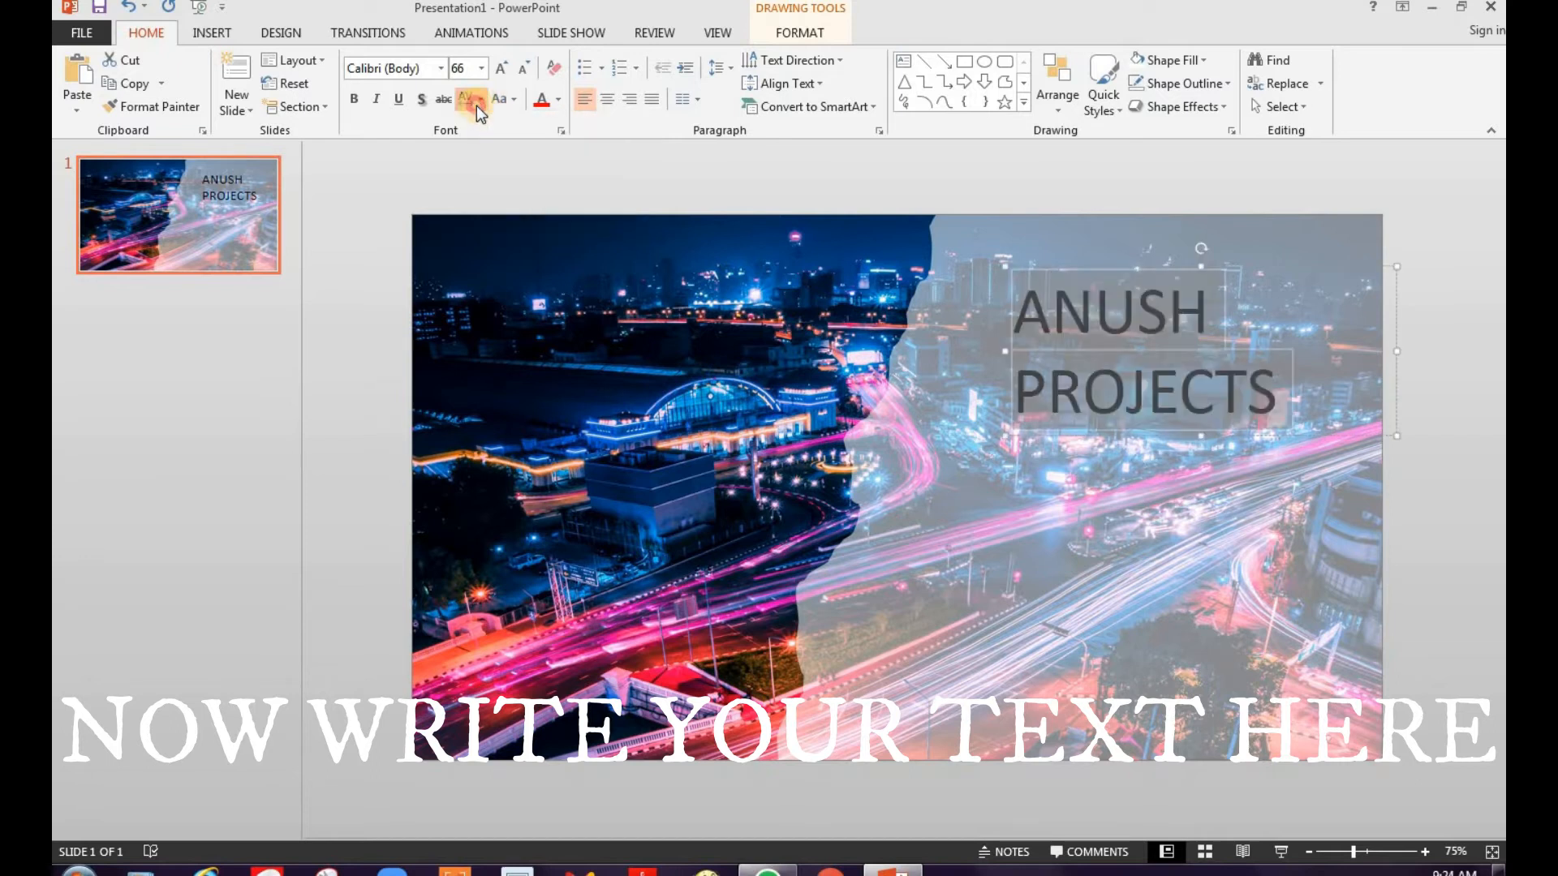
click(501, 198)
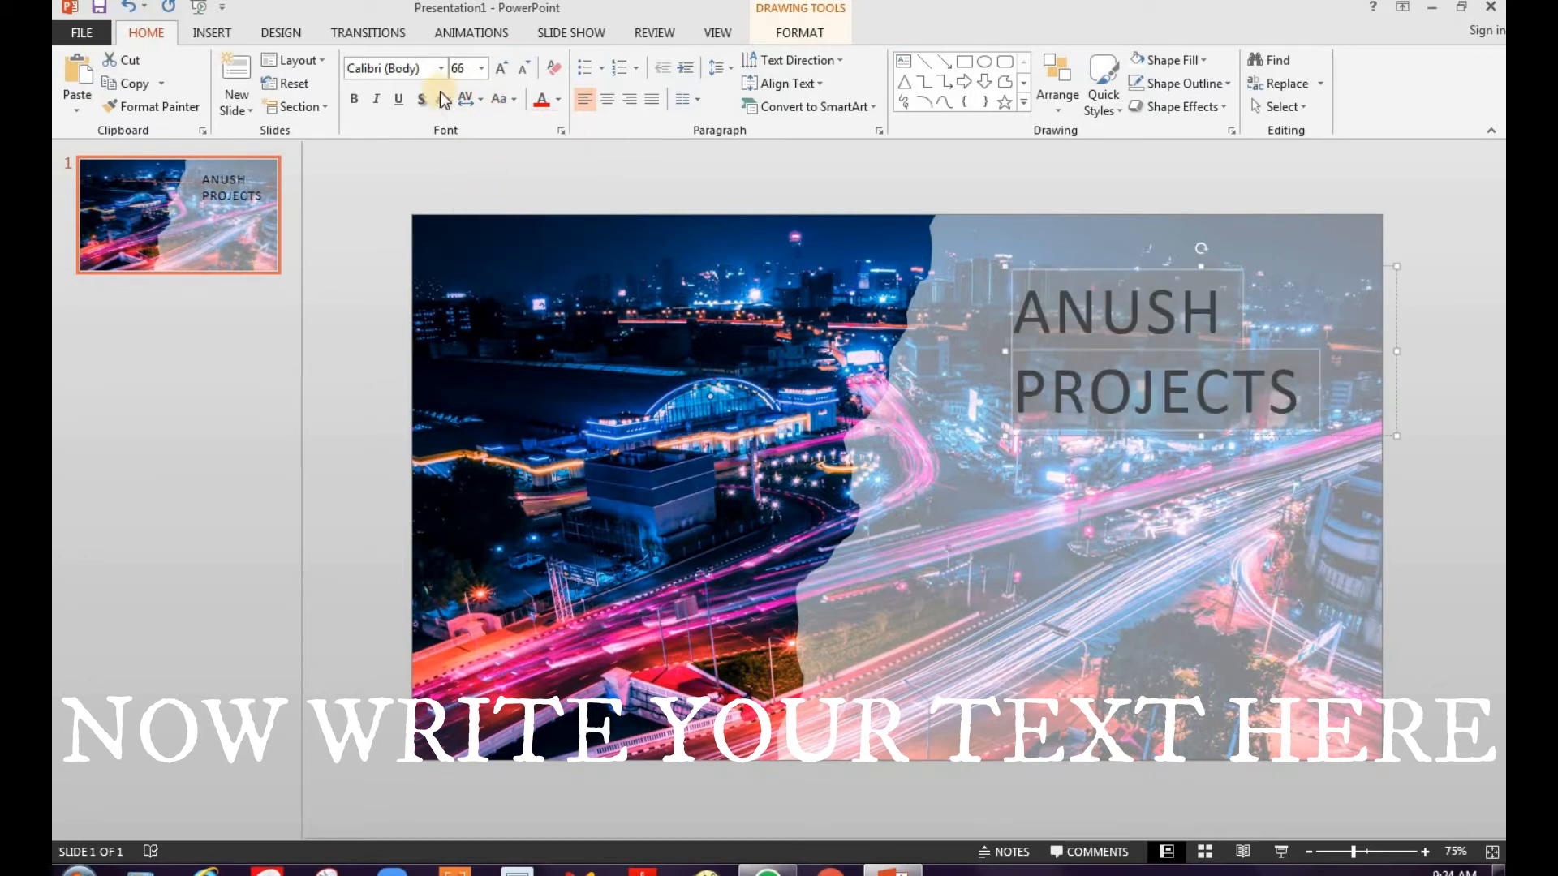
click(614, 104)
click(649, 102)
click(597, 103)
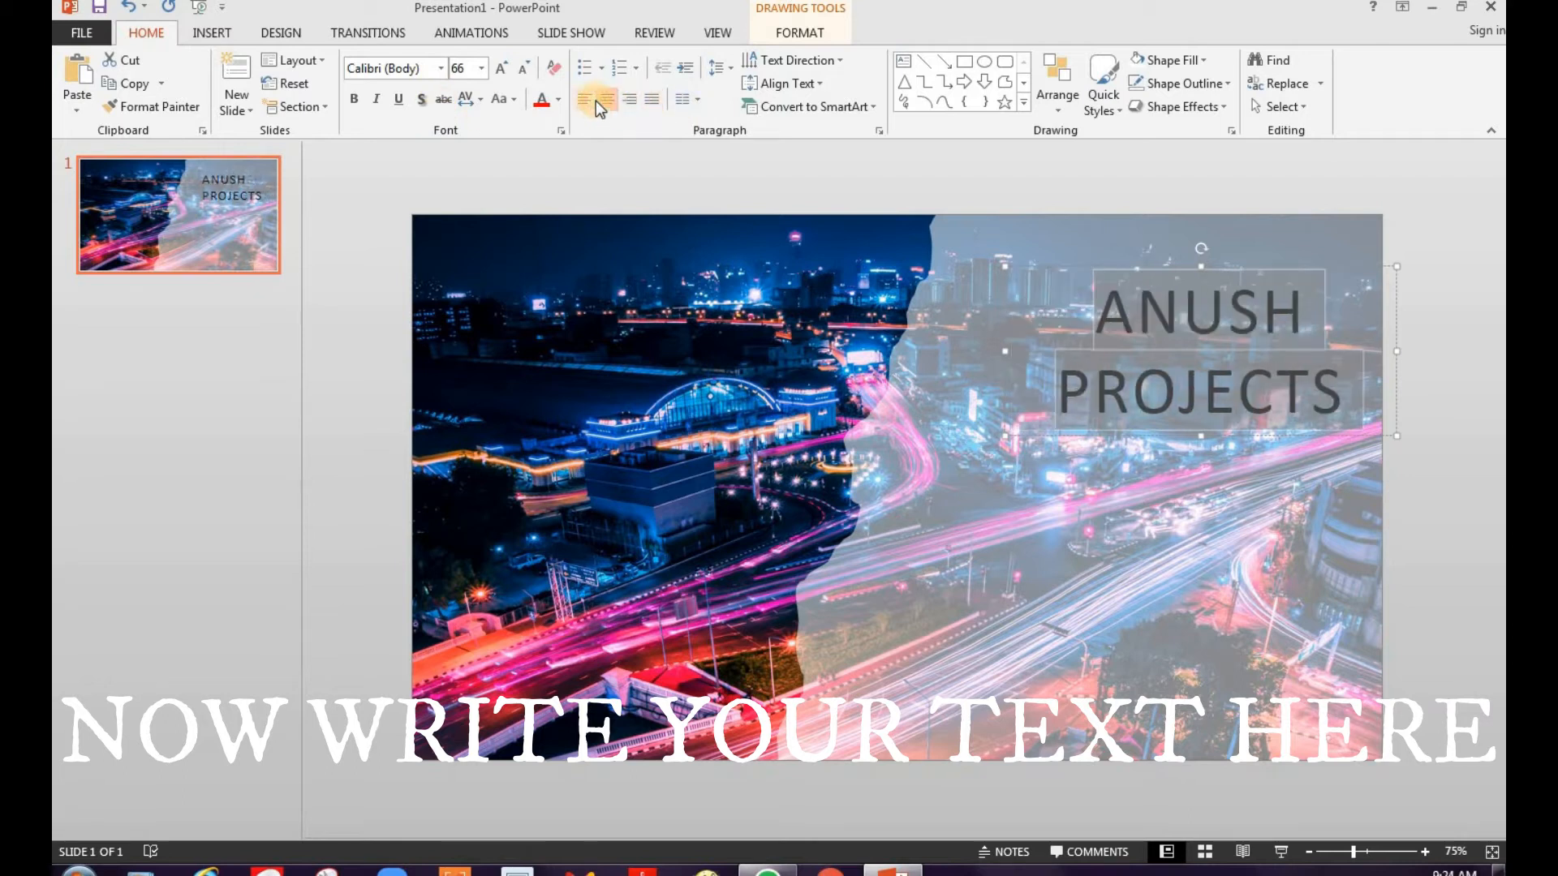
click(479, 99)
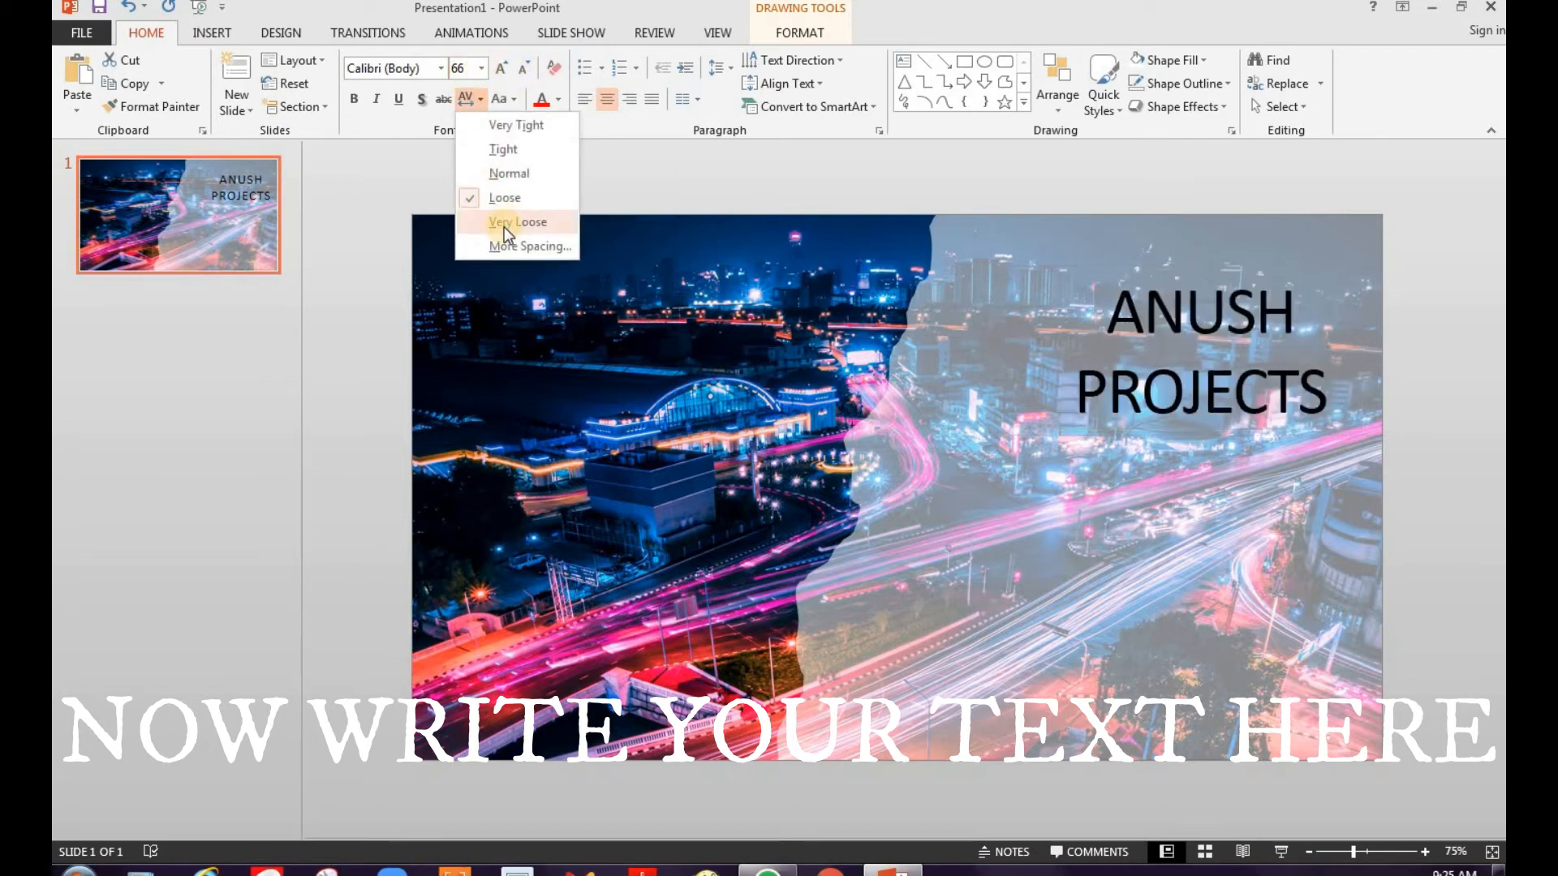
click(507, 224)
- Shift the title box slightly up and left onto the translucent area and change its font to Aharoni
drag(1175, 269, 1365, 452)
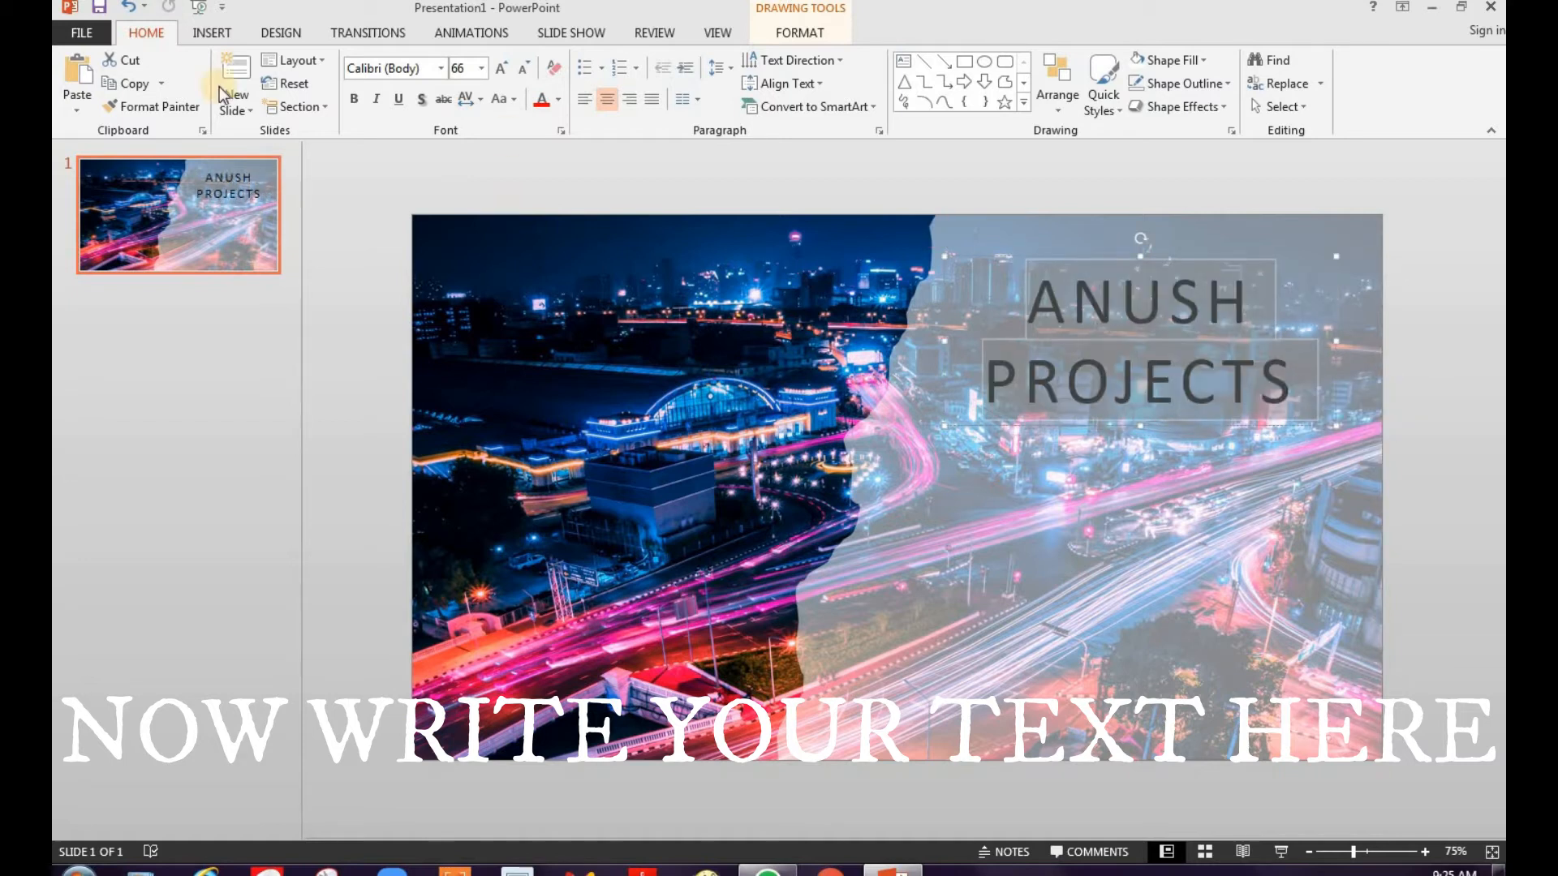
click(440, 70)
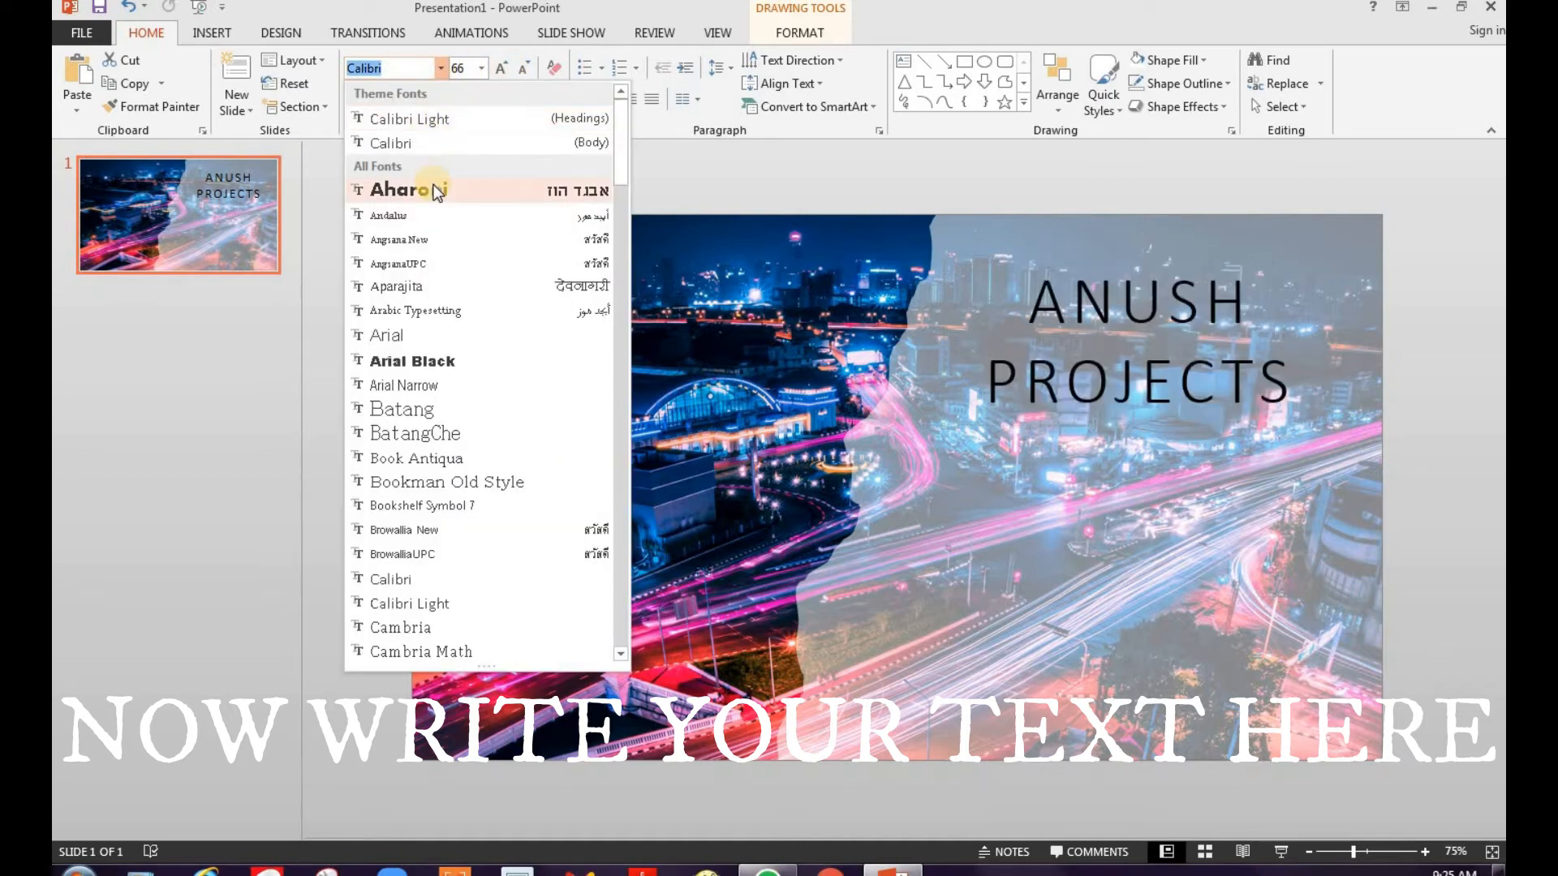
click(435, 188)
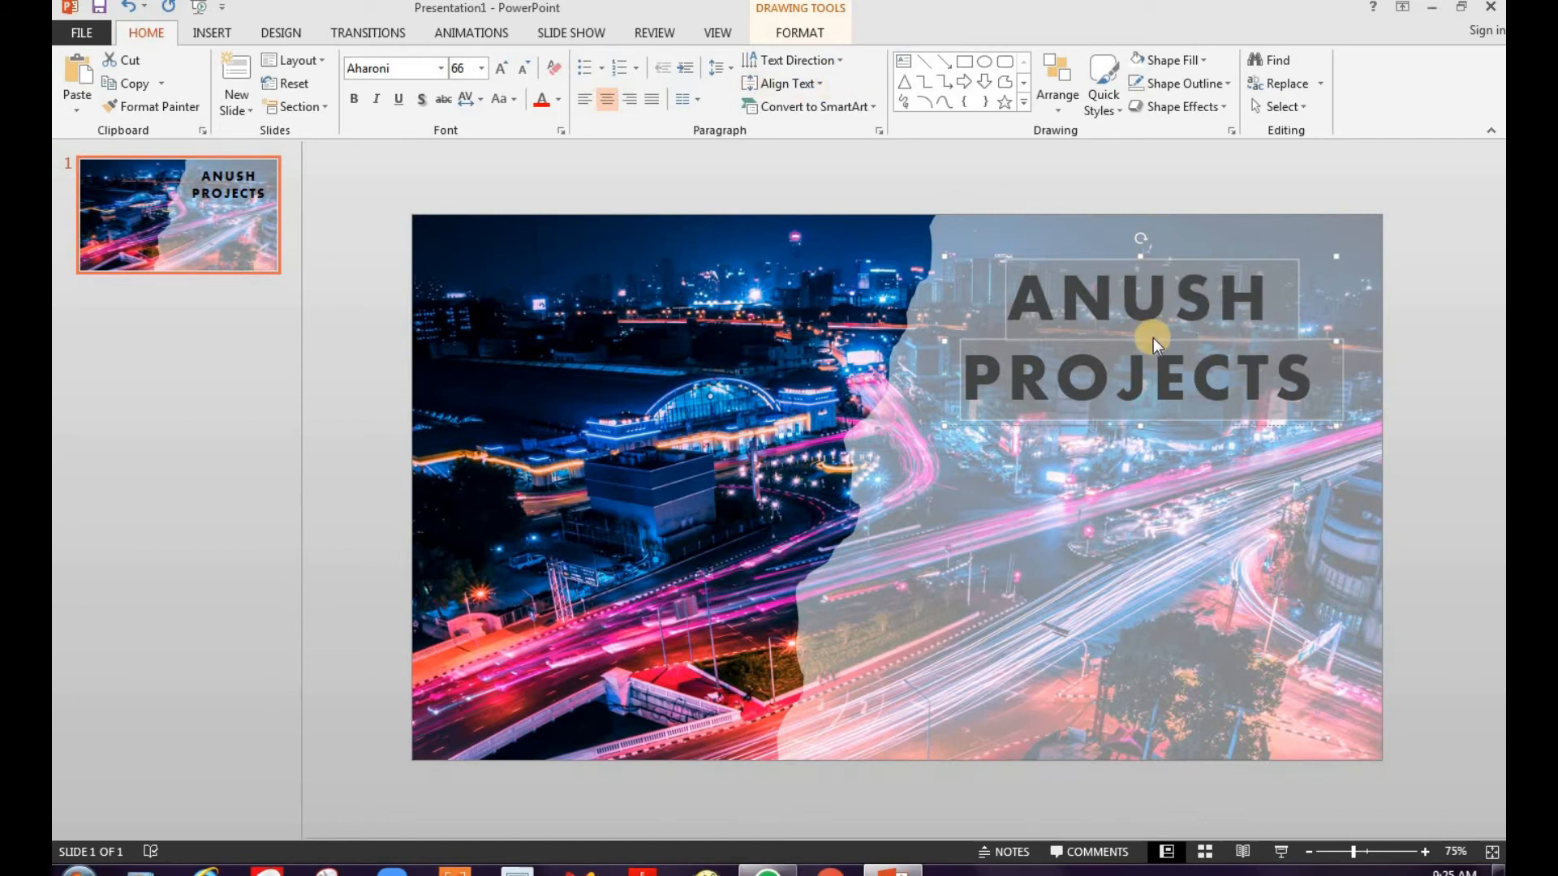
click(1146, 167)
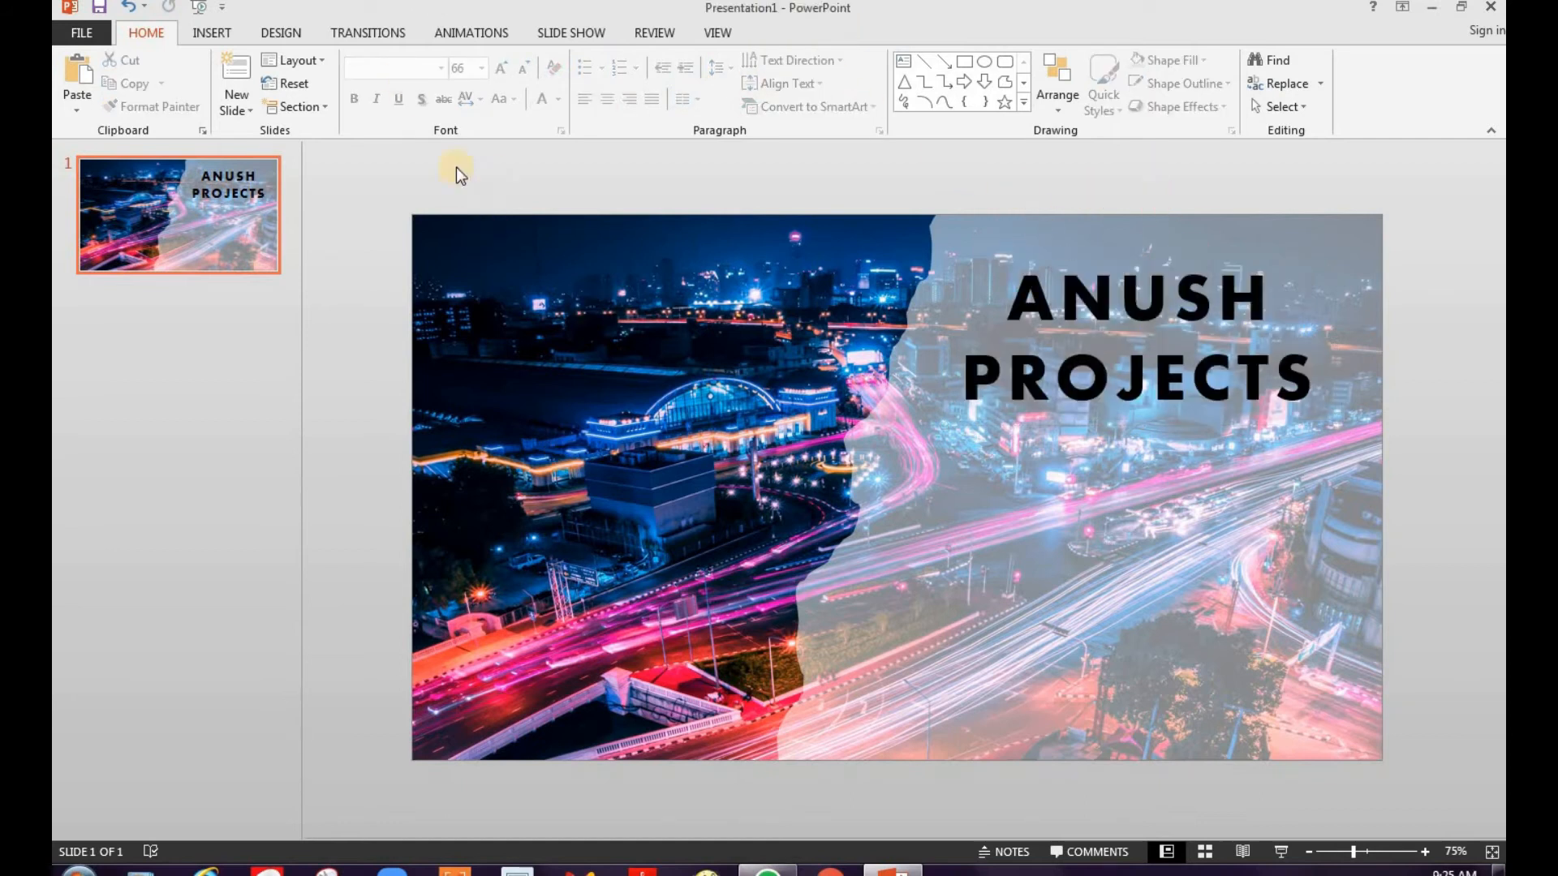
- Give the background picture a linear gradient fill with a dark first stop and a red last stop
click(576, 243)
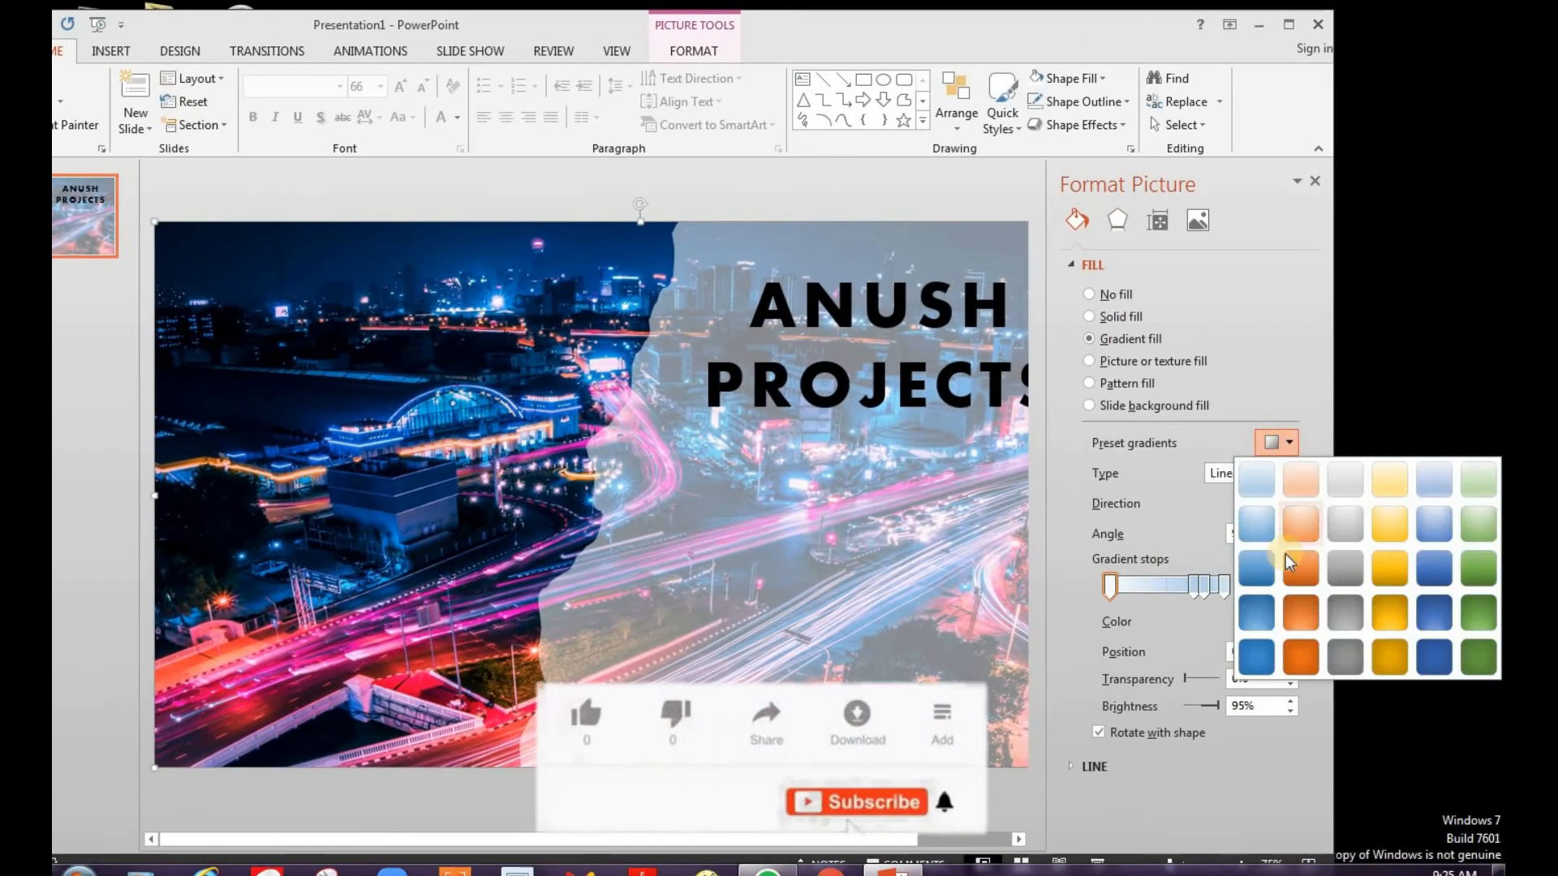
click(1288, 621)
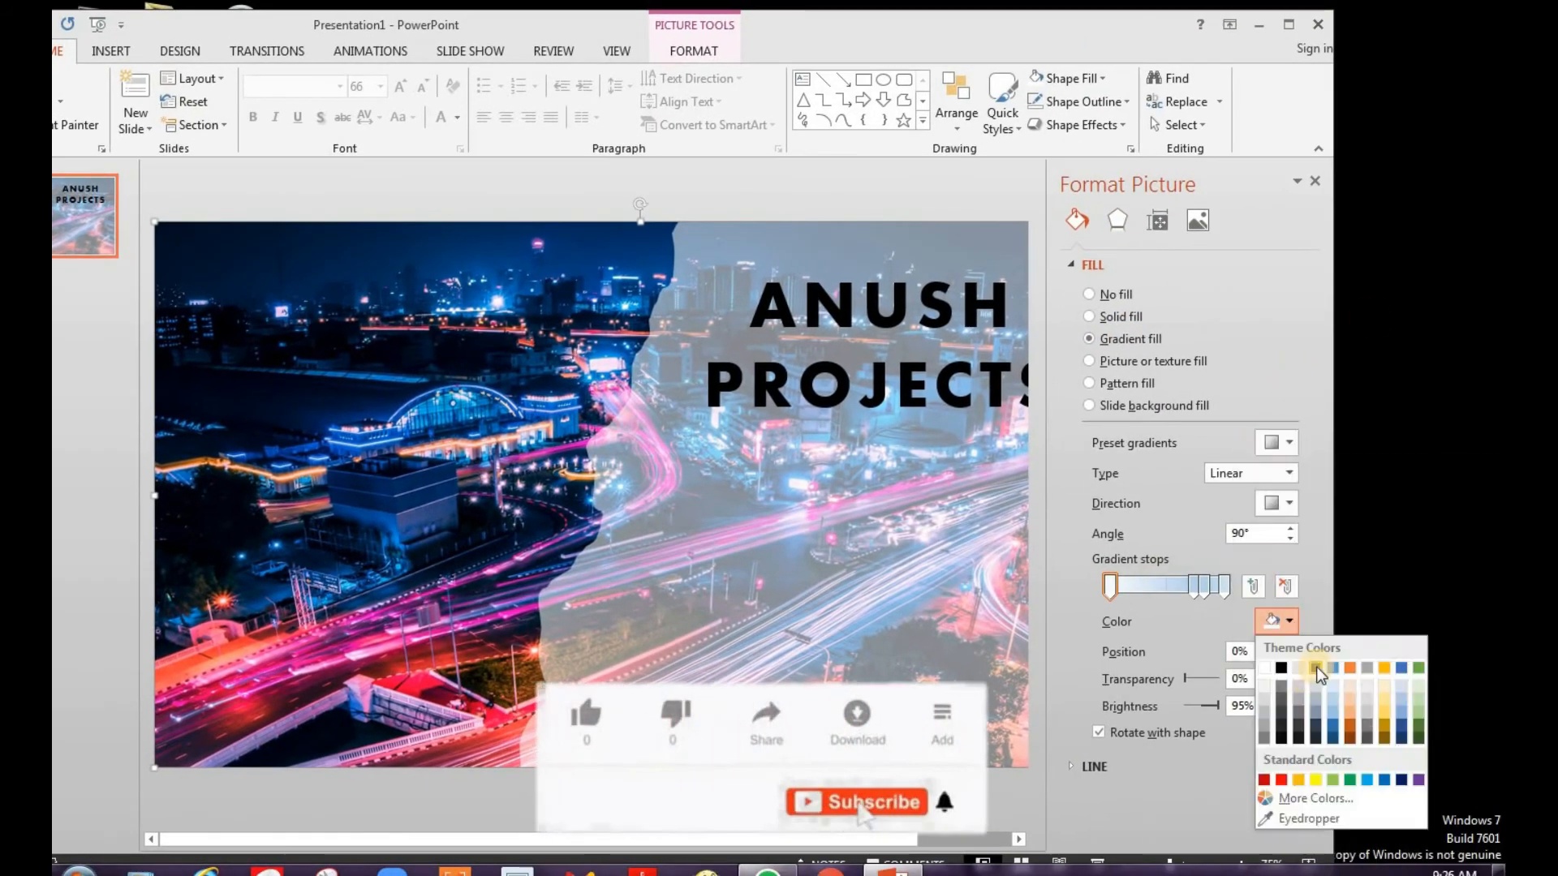
click(1315, 668)
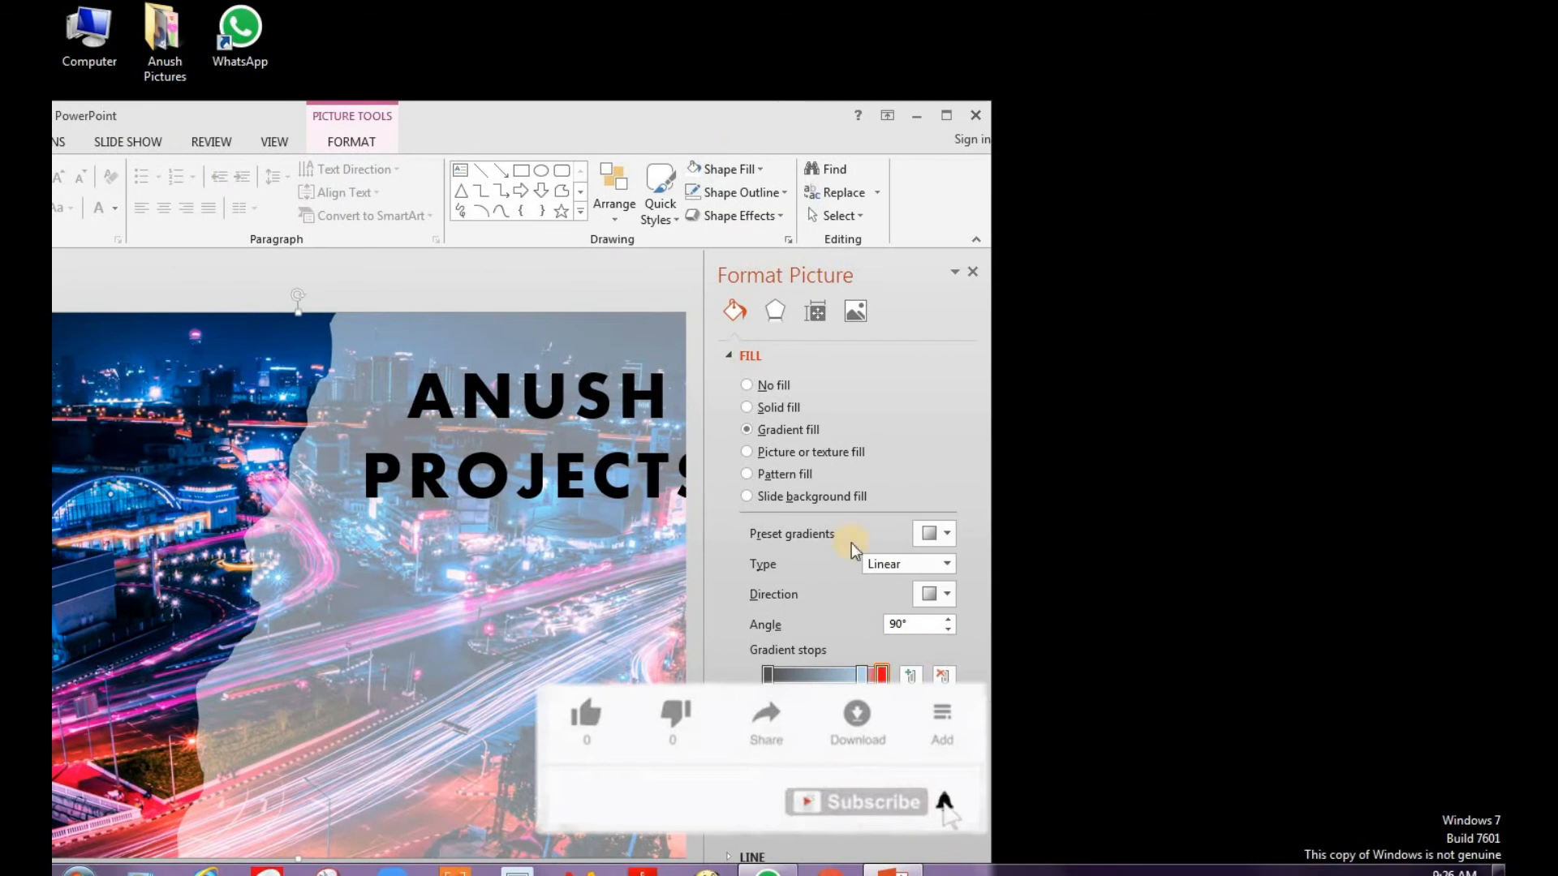
click(946, 115)
click(1449, 424)
click(1462, 455)
click(1488, 165)
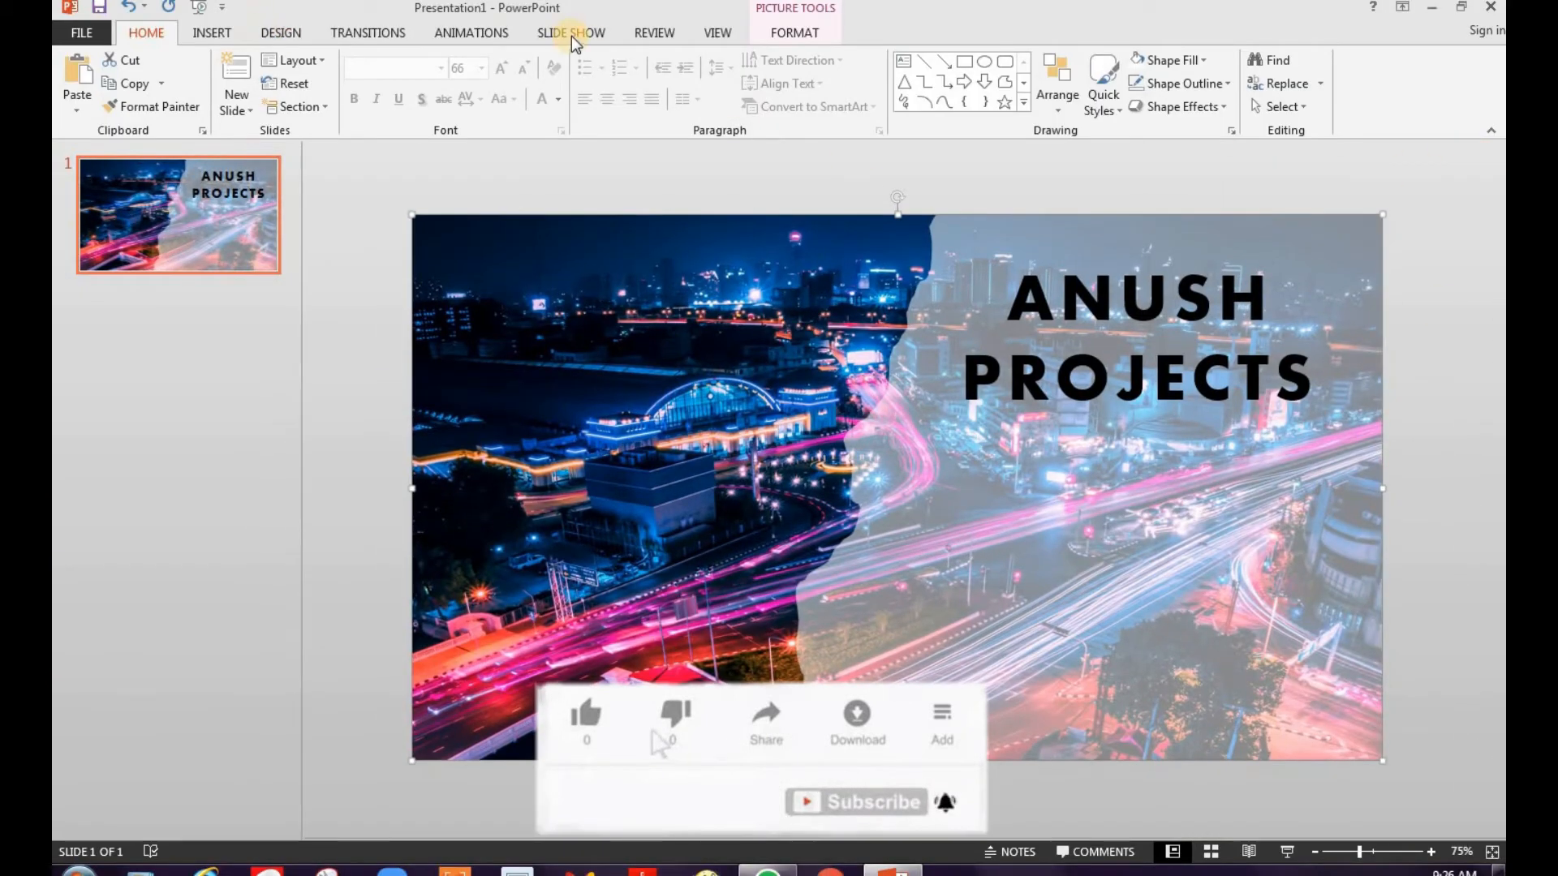
click(794, 34)
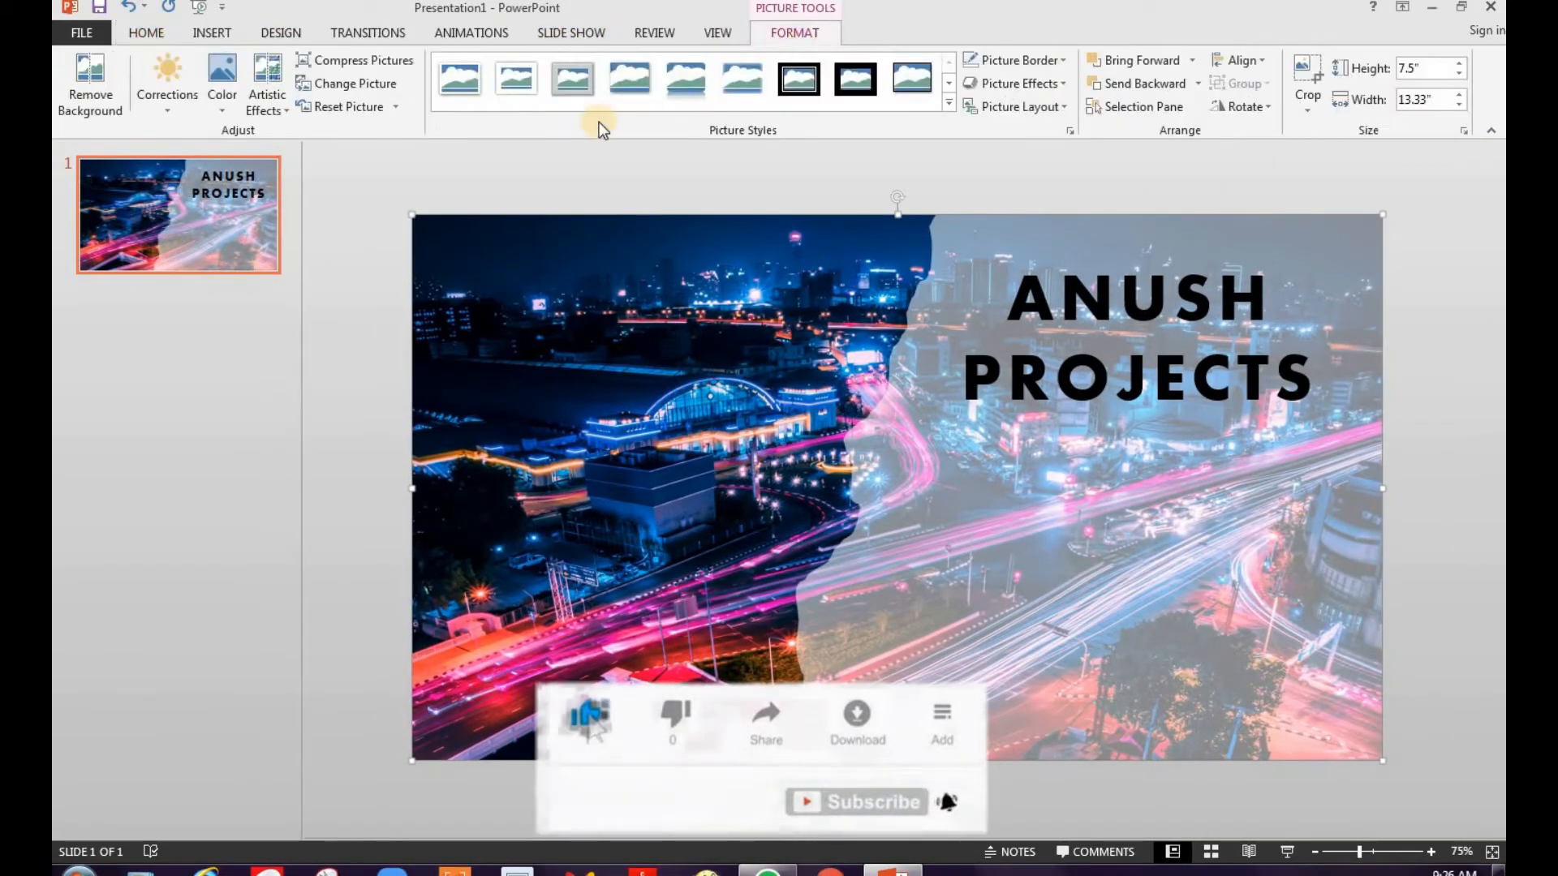
click(232, 84)
mouse_move(446, 456)
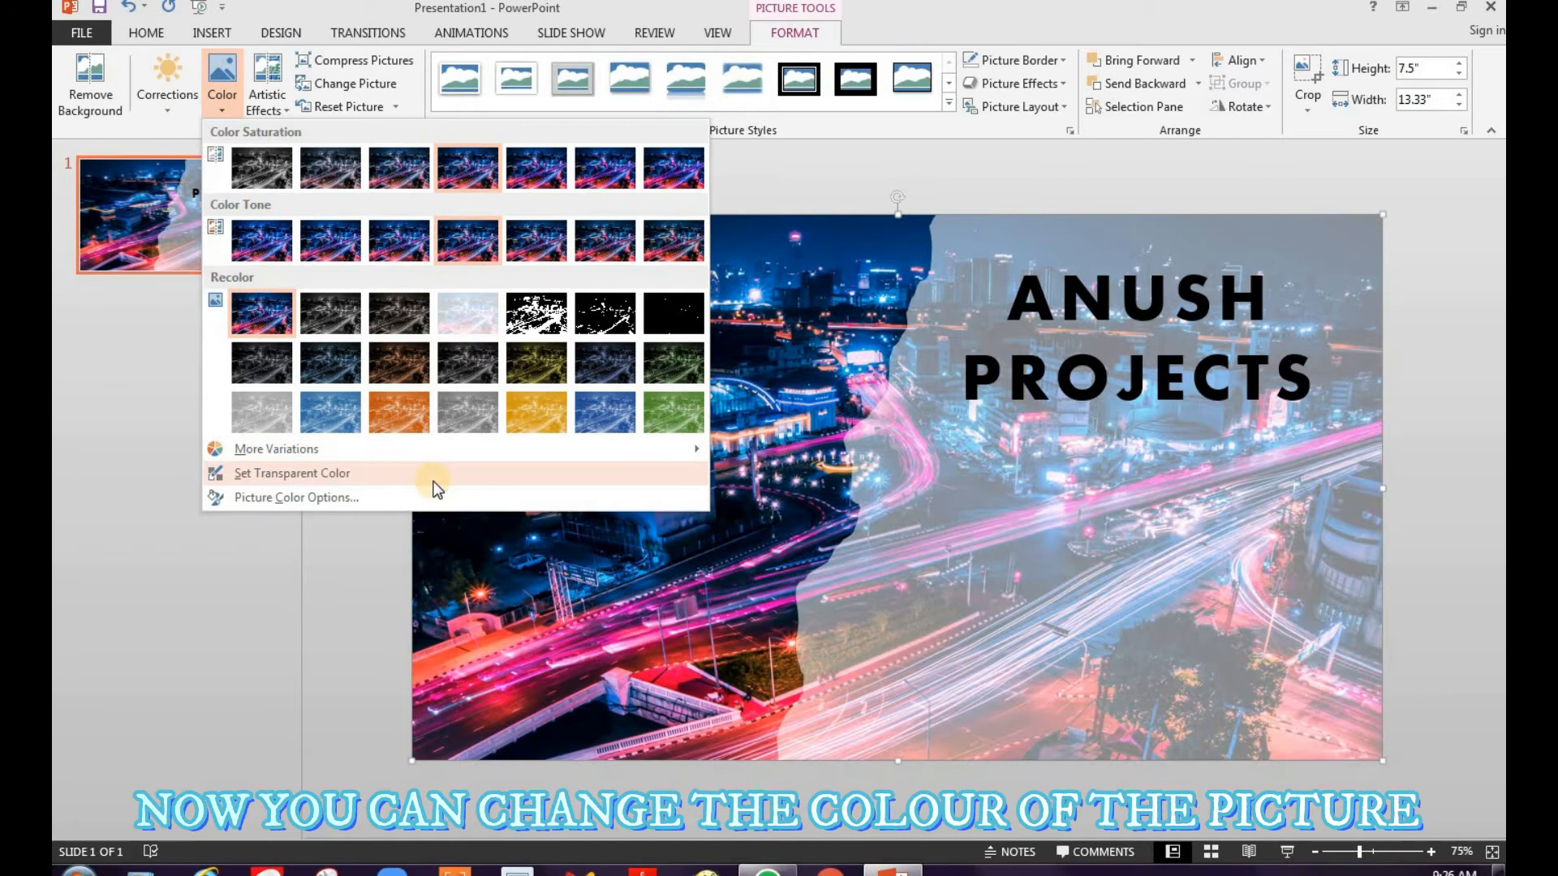
click(434, 479)
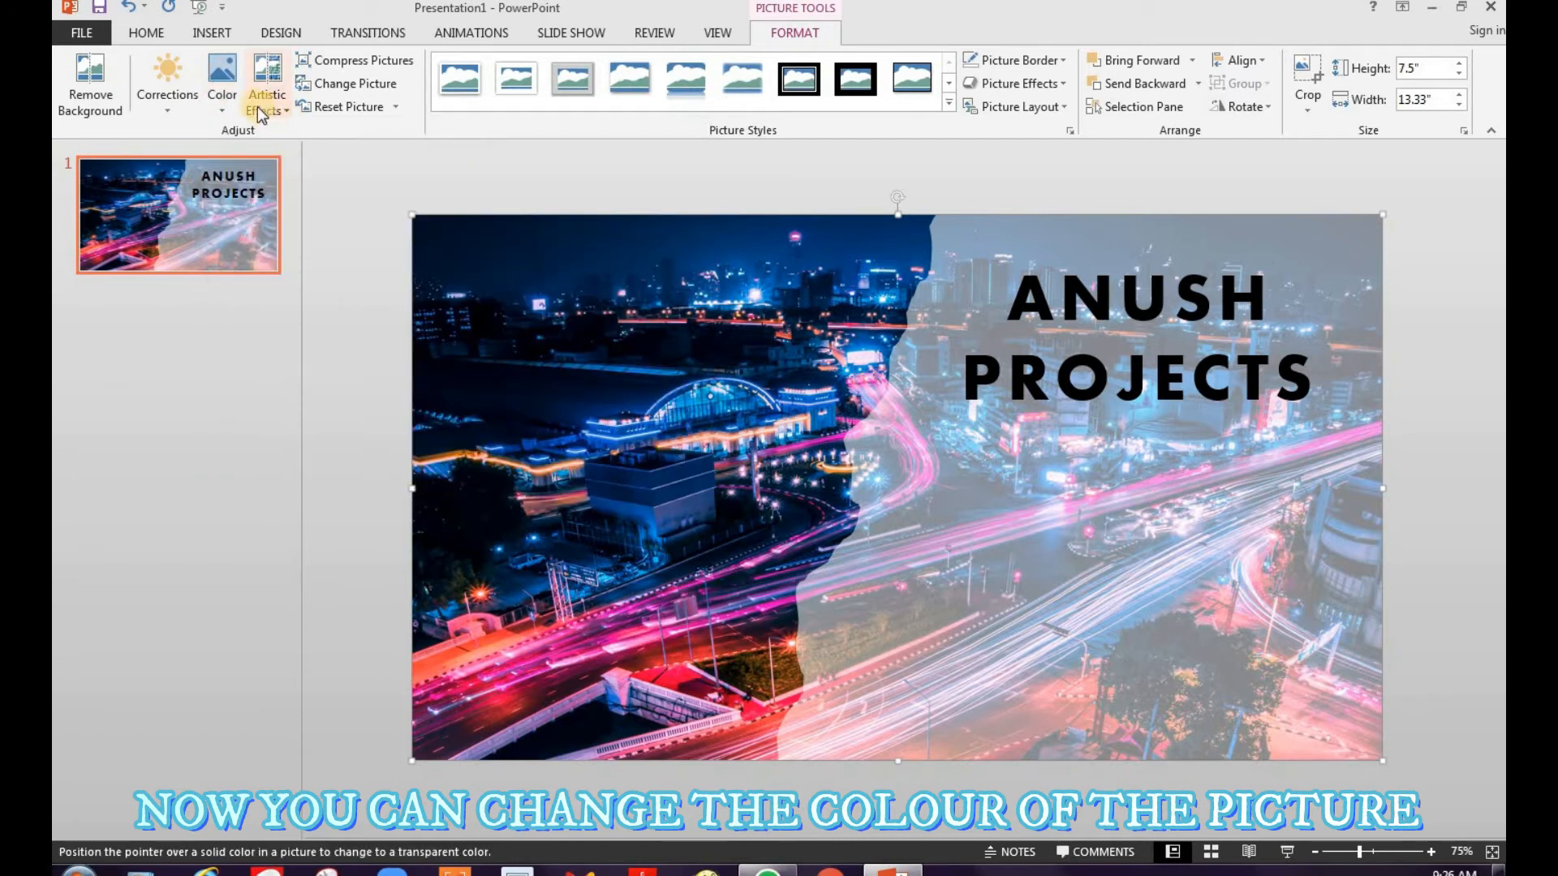
- Try a greyscale recolour on the background picture and undo it
click(223, 104)
mouse_move(416, 455)
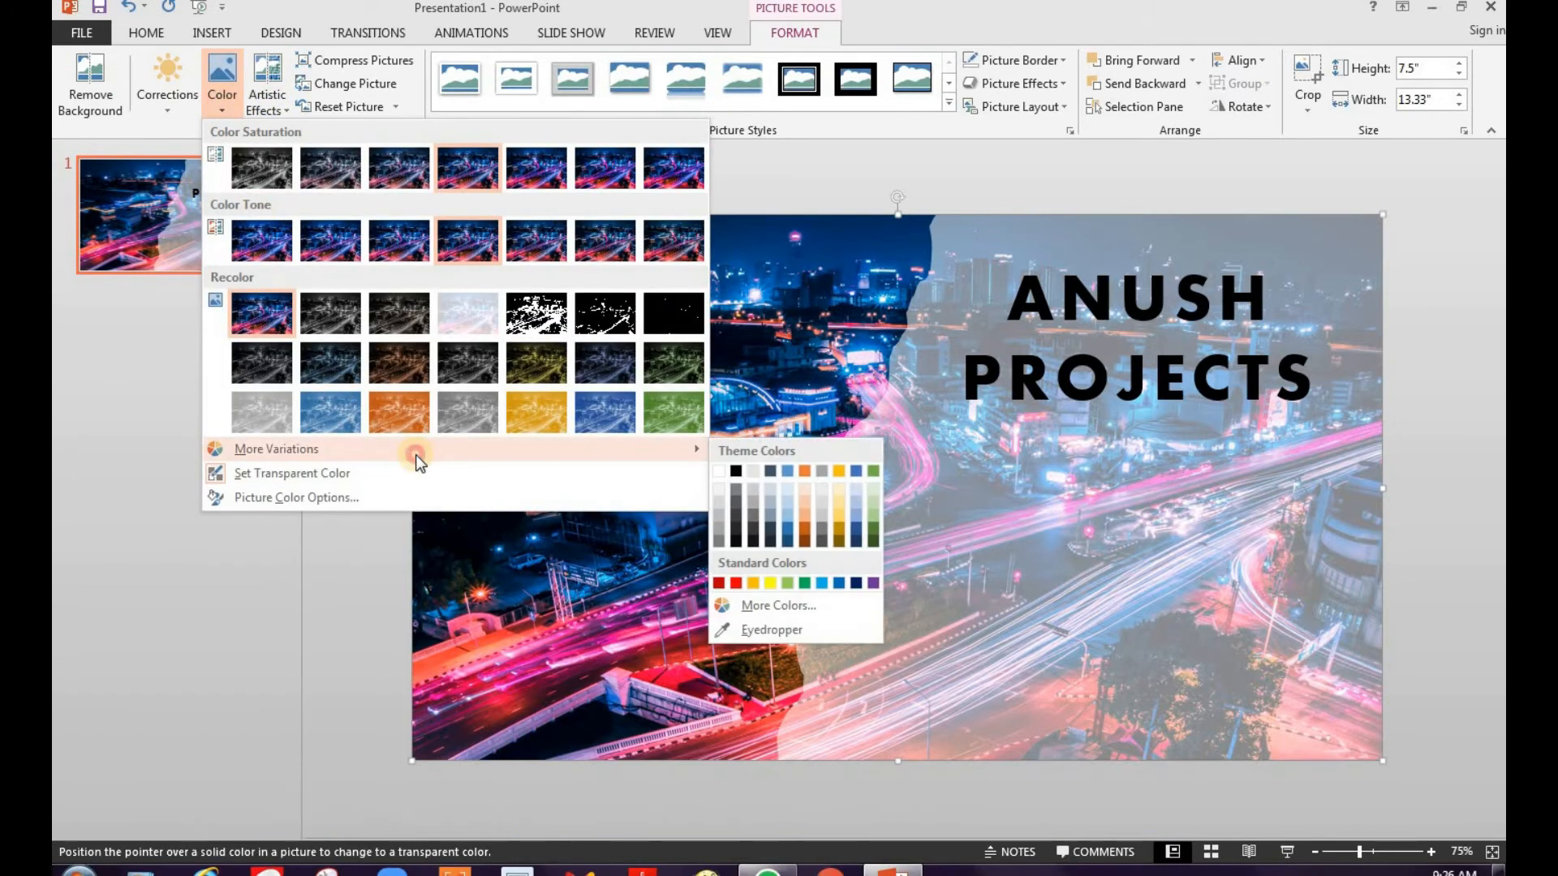
click(796, 607)
drag(709, 250, 222, 206)
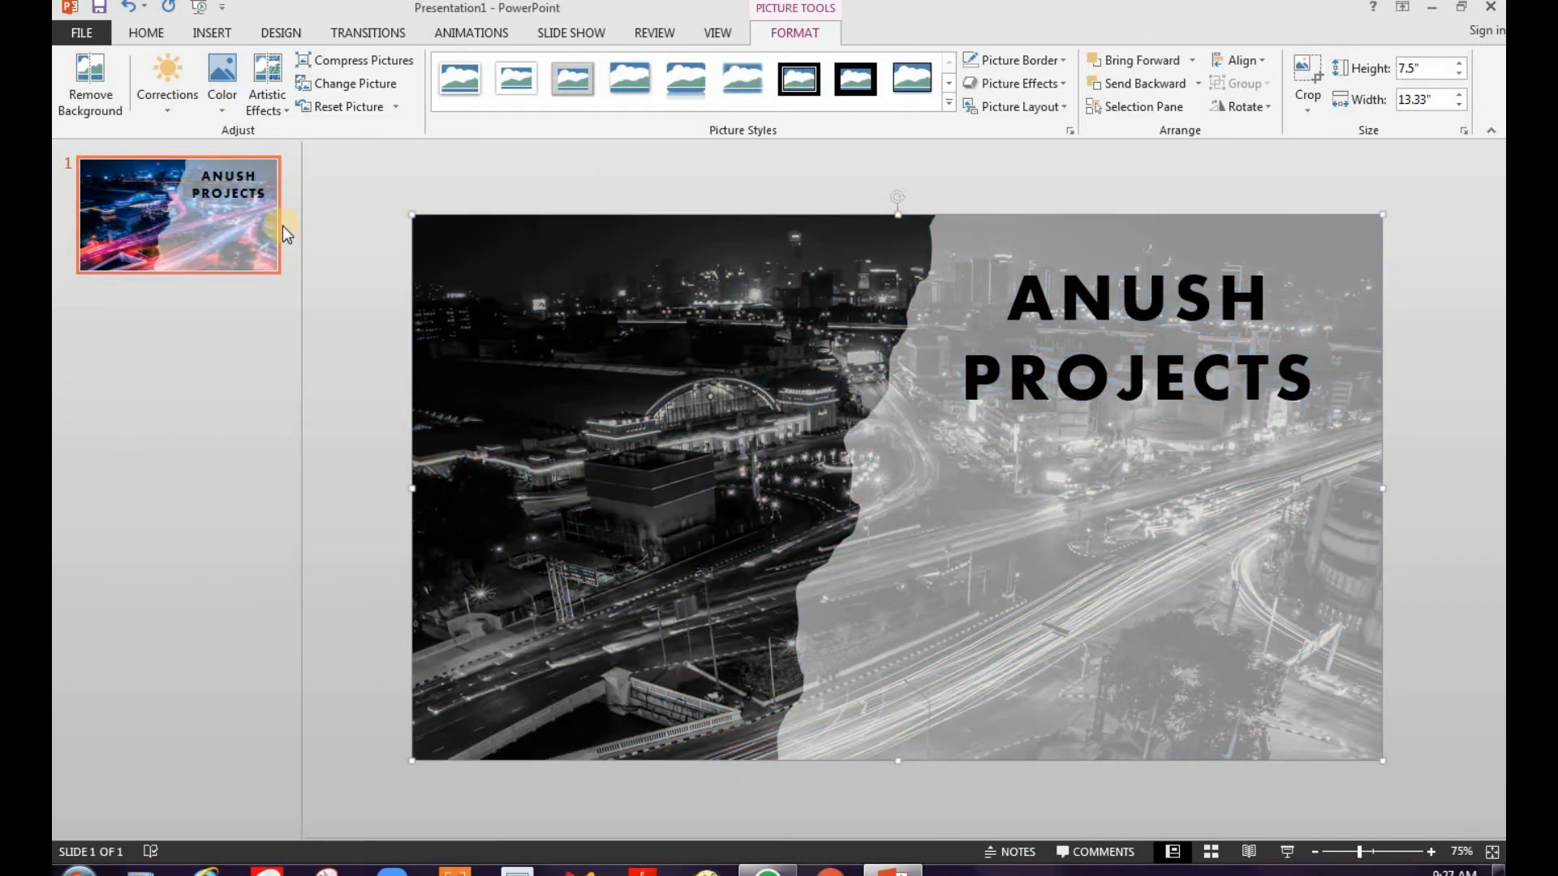
click(127, 7)
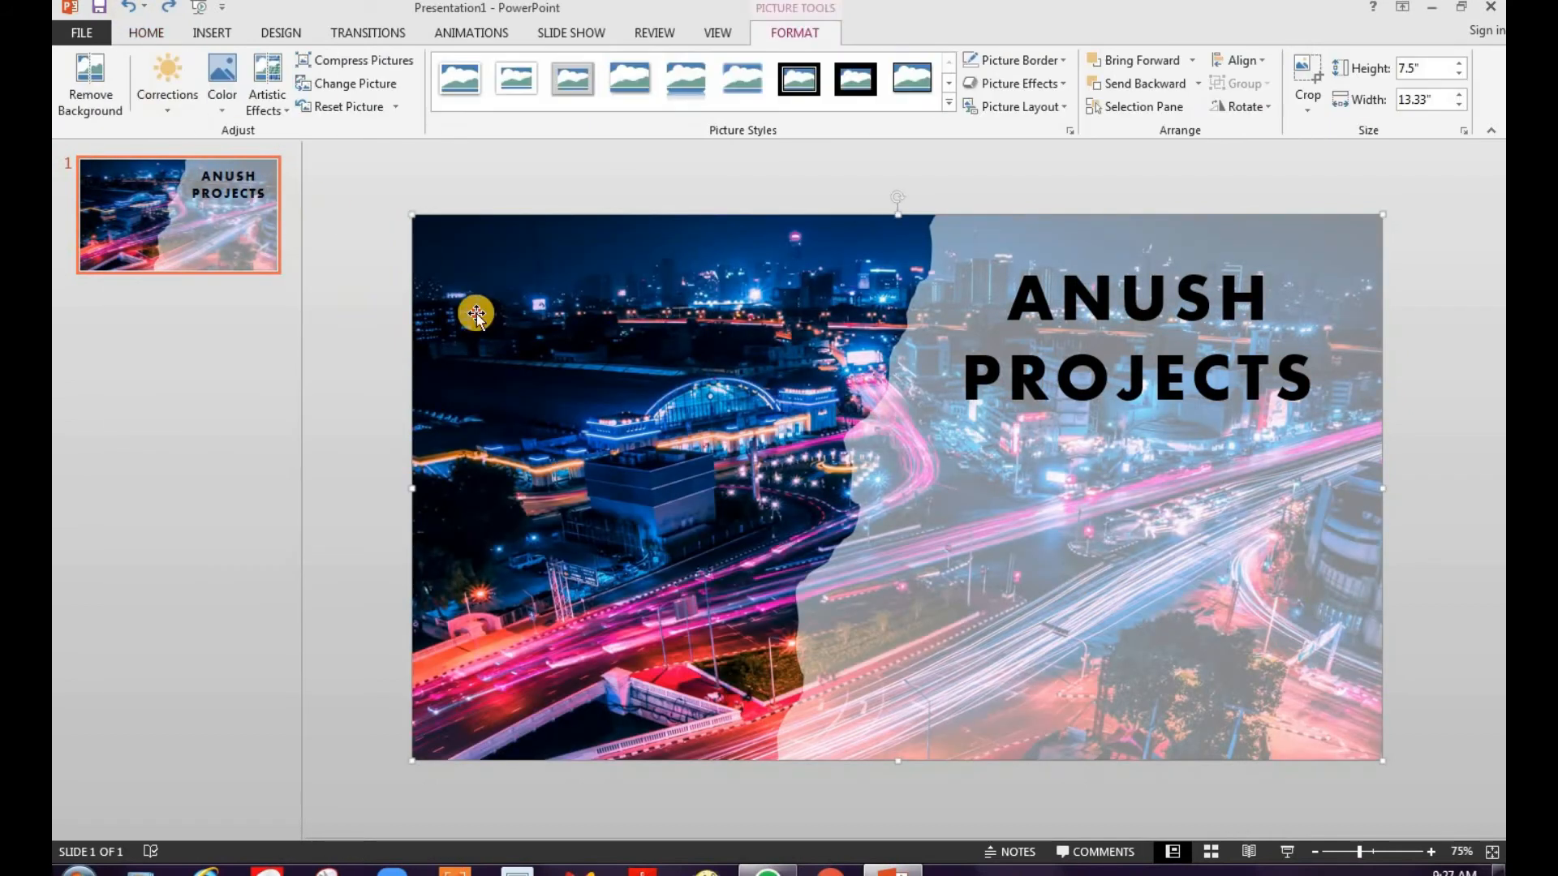
- Apply a brighter Corrections preset to the background picture
click(167, 81)
click(398, 255)
- Try a gradient fill on the title text box and undo it
drag(1014, 300, 1298, 385)
right_click(1152, 352)
click(1224, 730)
click(1301, 352)
key(ctrl+z)
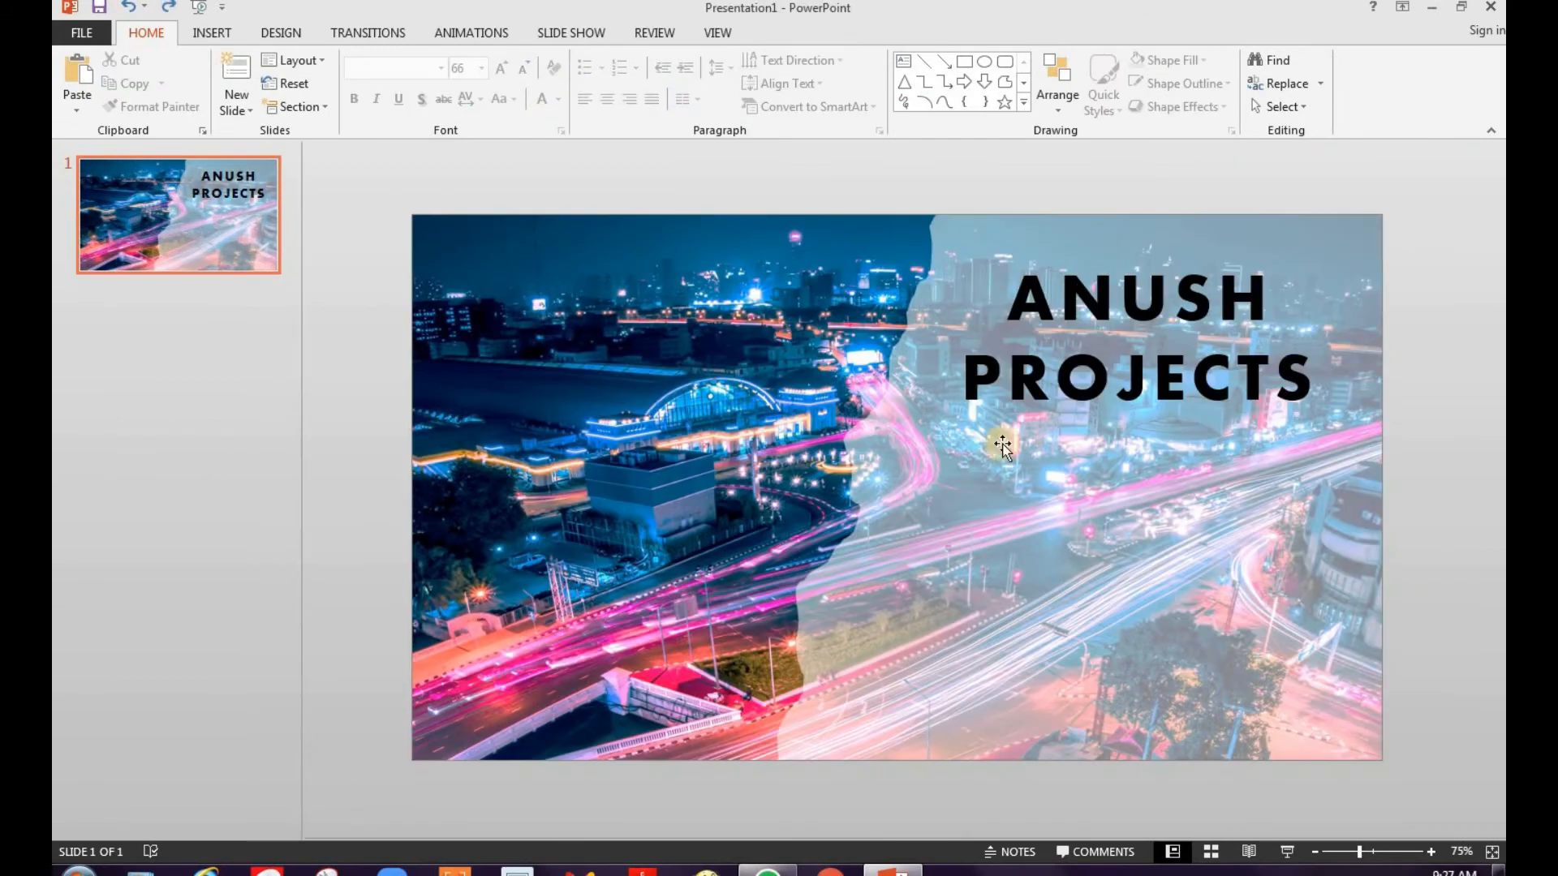
- Insert orange WordArt reading "COMING SOON" and place it over the left-centre of the slide
scroll(858, 309, down, 2)
scroll(858, 310, up, 2)
click(219, 35)
click(918, 84)
click(1004, 173)
drag(975, 451, 808, 359)
triple_click(808, 404)
key(BackSpace)
text(COMING SOON)
- Try copying the title's formatting onto the "COMING SOON" text with Format Painter and undo it
click(146, 33)
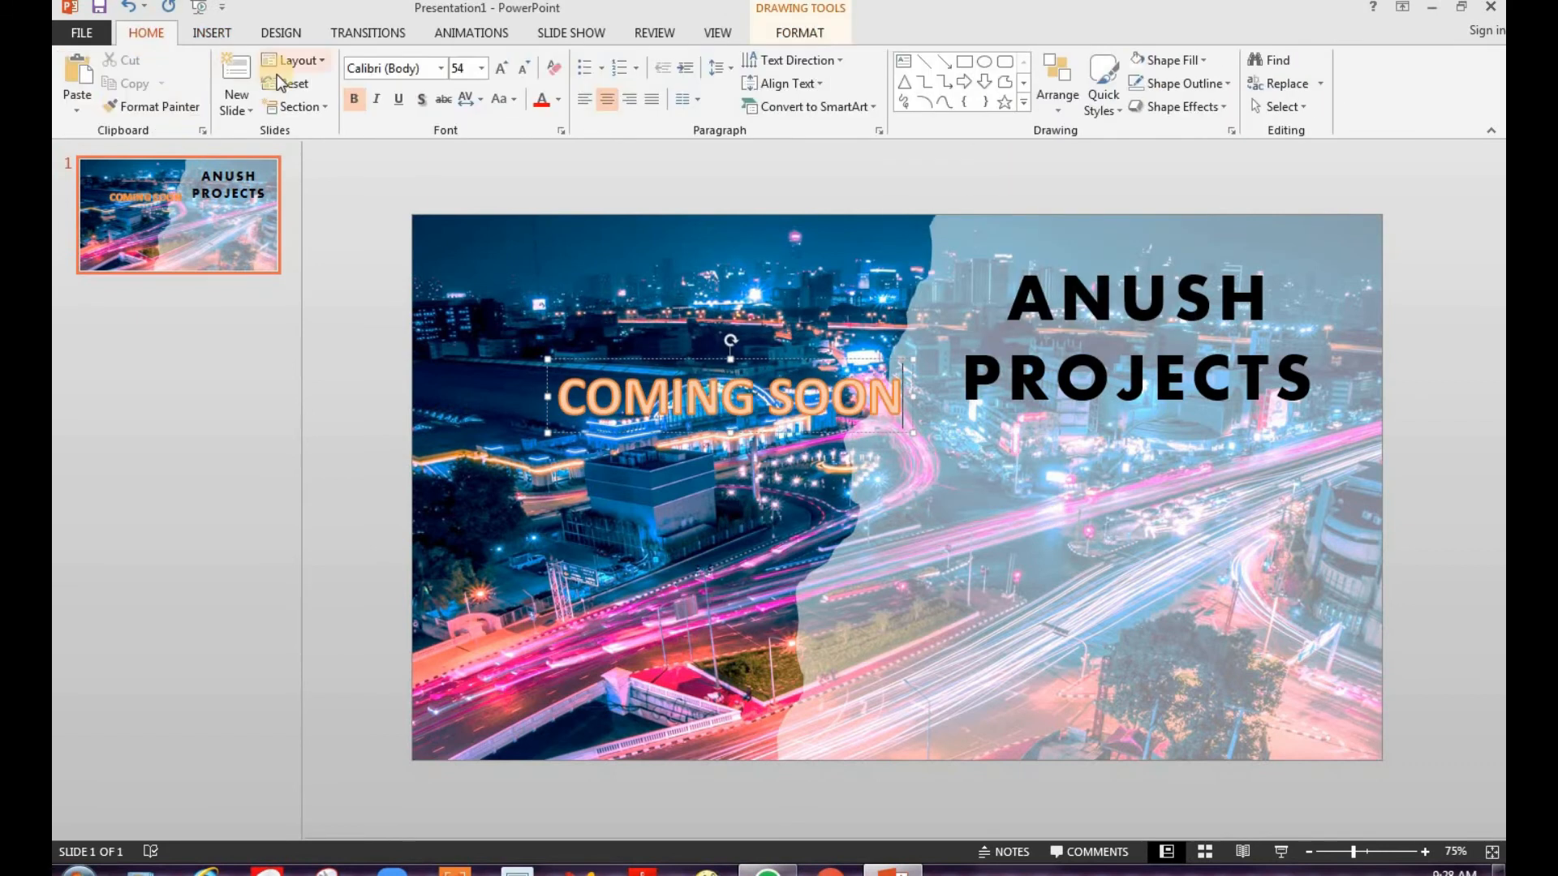
drag(1006, 296, 1397, 476)
click(154, 107)
click(815, 398)
key(ctrl+z)
- Move the "COMING SOON" WordArt to the slide's lower right corner and append "..." to its text
drag(910, 405, 1225, 726)
click(1223, 726)
text(...)
drag(894, 689, 977, 689)
click(961, 600)
- Add a text box reading "PLEASE DO SUBSCRIBE OUR CHANNEL LIKE AND SHARE AS WELL..." below the title and set its text in bold BatangChe
click(211, 33)
click(818, 84)
drag(765, 368, 1094, 584)
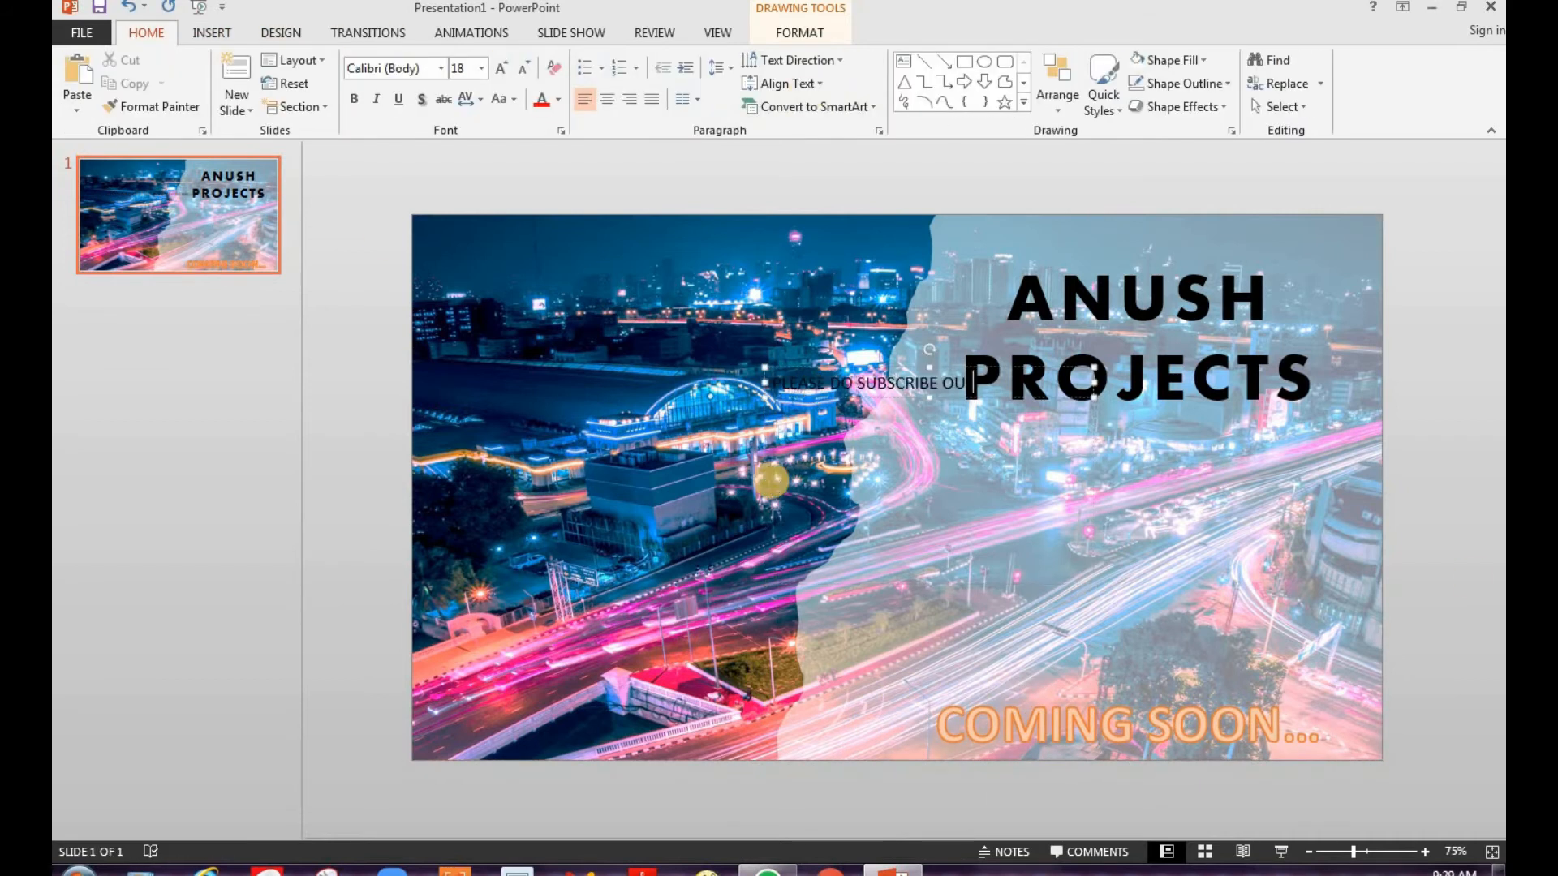
text(ELL...)
drag(933, 393, 1142, 449)
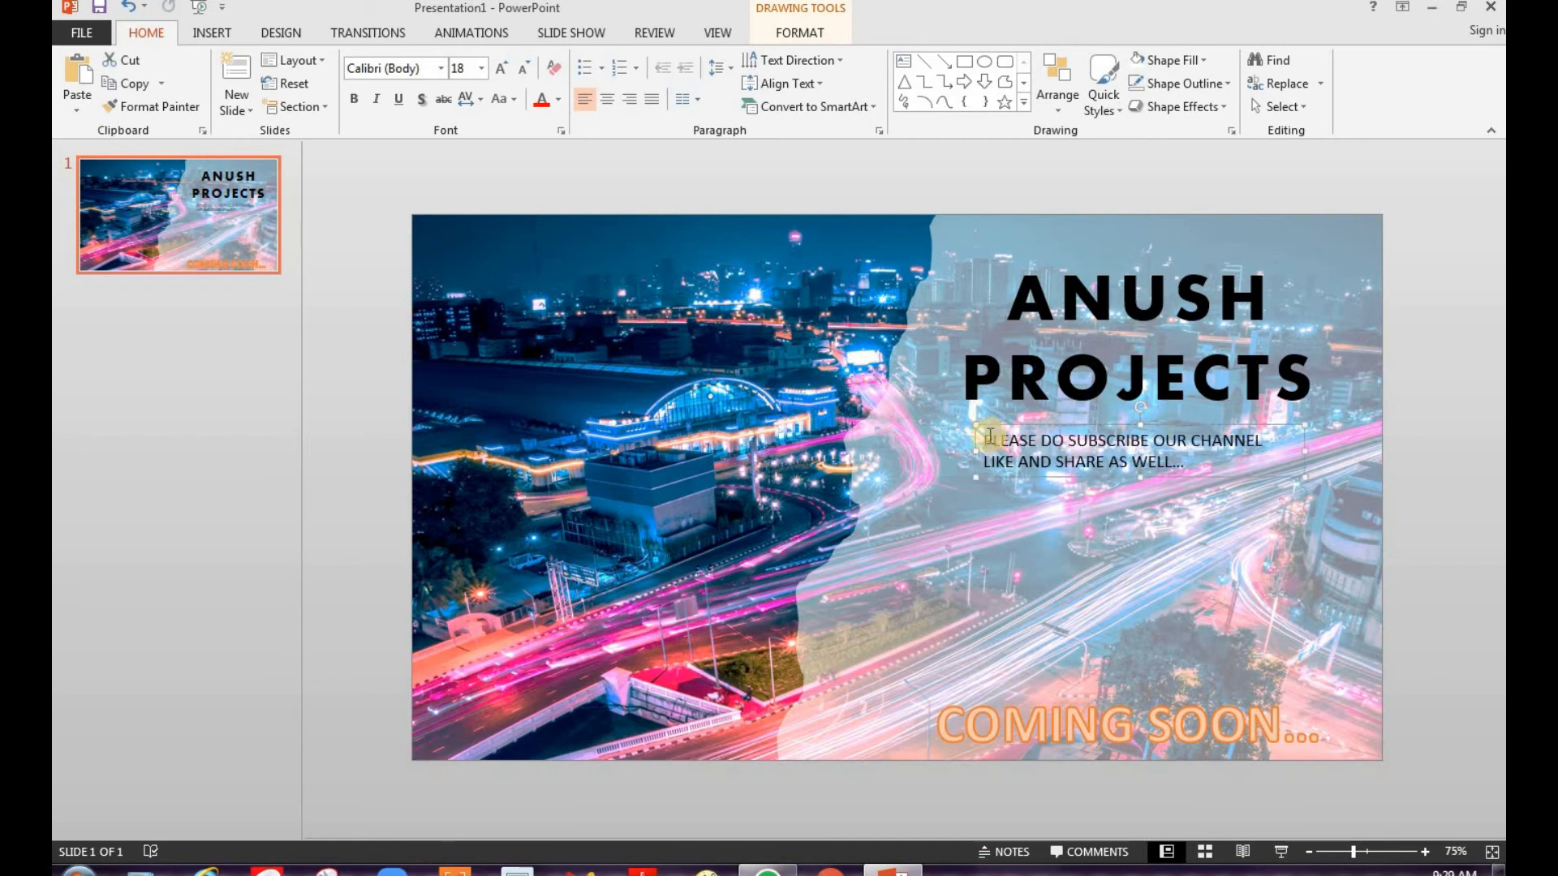
click(439, 68)
click(361, 104)
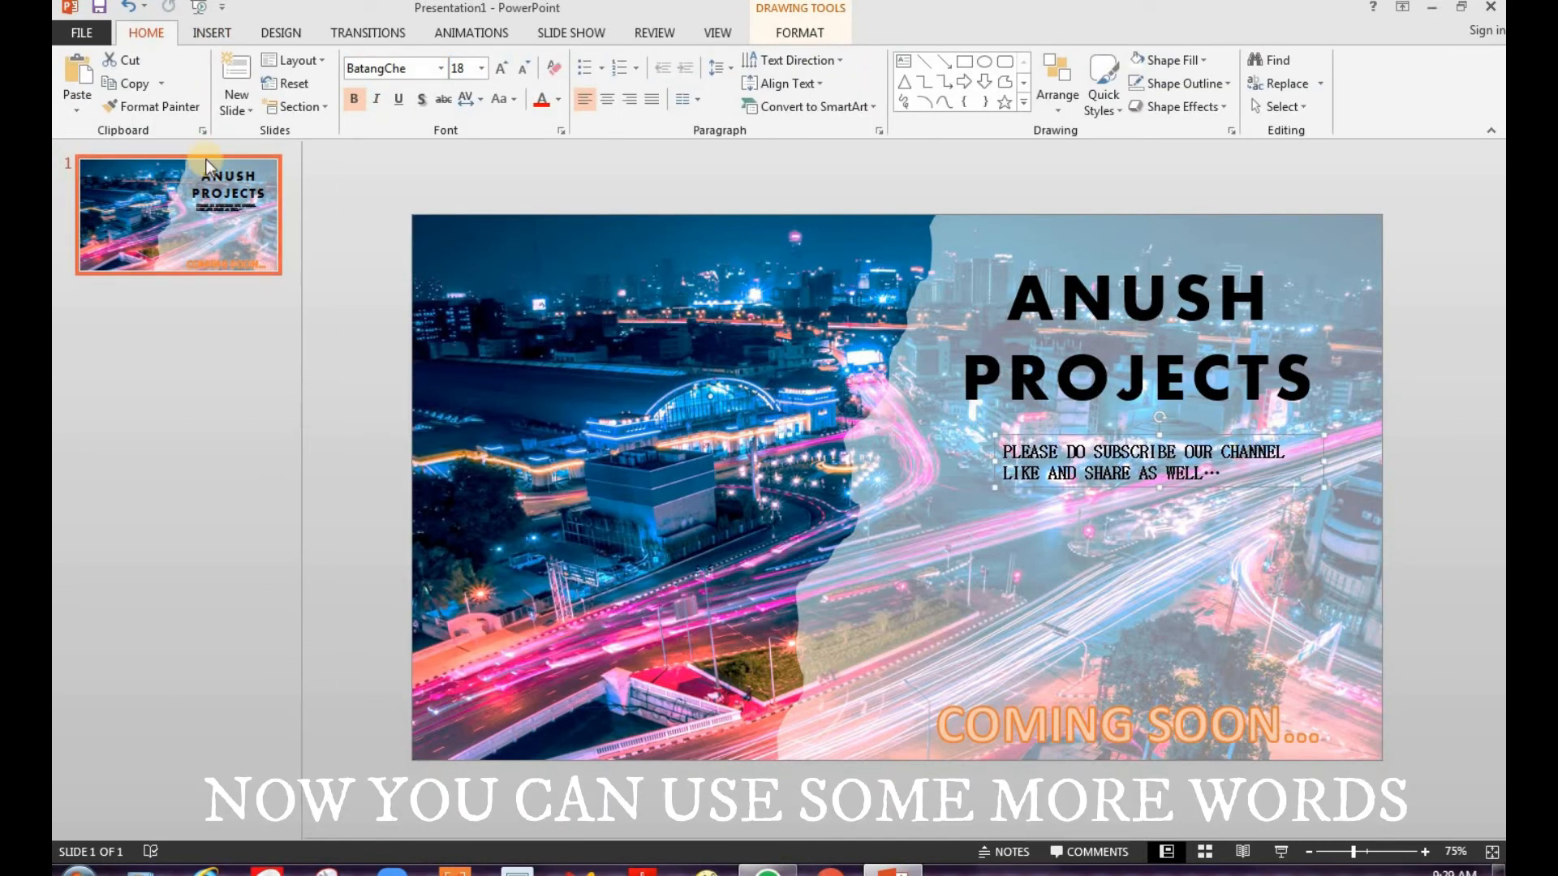
- Insert the YouTube logo picture from the Downloads folder and move it to the left of the title and subscribe message
click(213, 34)
click(176, 73)
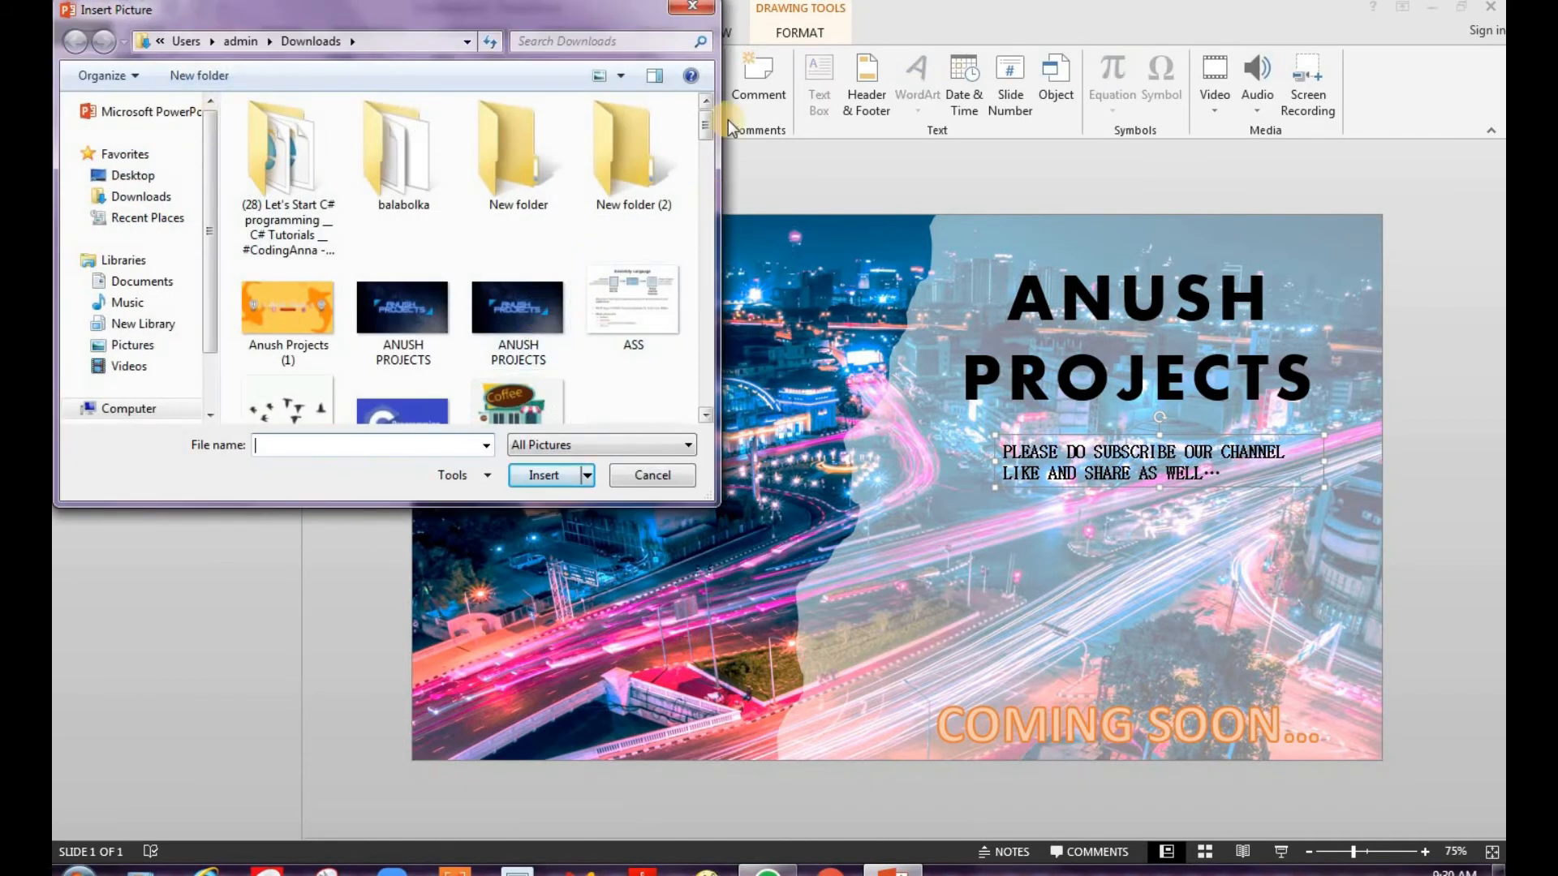
drag(705, 132, 699, 167)
double_click(426, 225)
drag(843, 473, 716, 353)
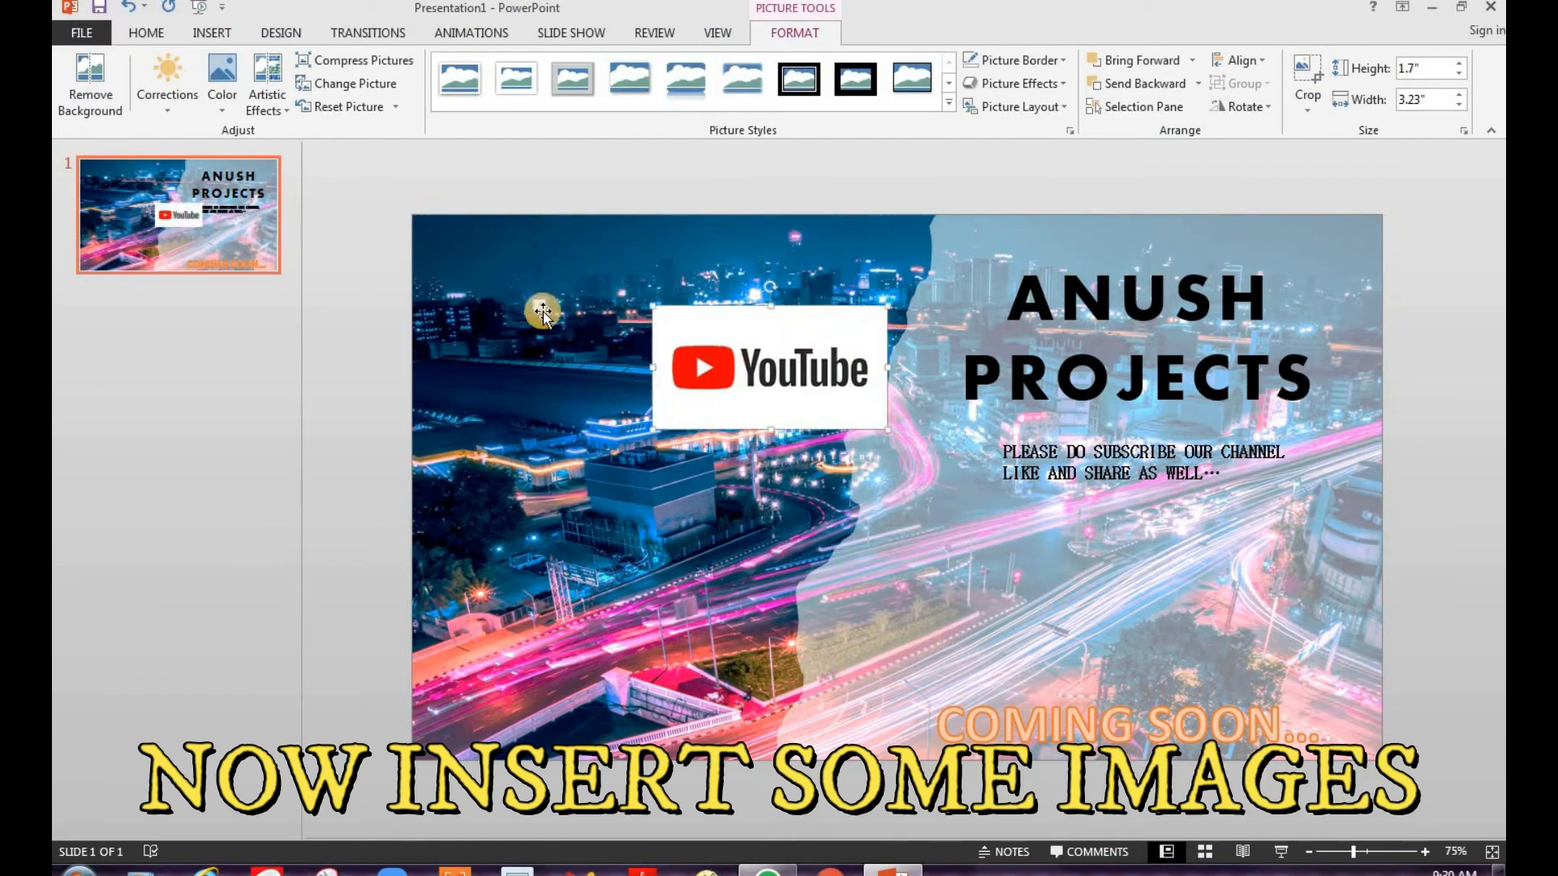
- Crop the YouTube logo to its red play icon without background and place it enlarged between the subscribe message and "COMING SOON..."
click(1306, 99)
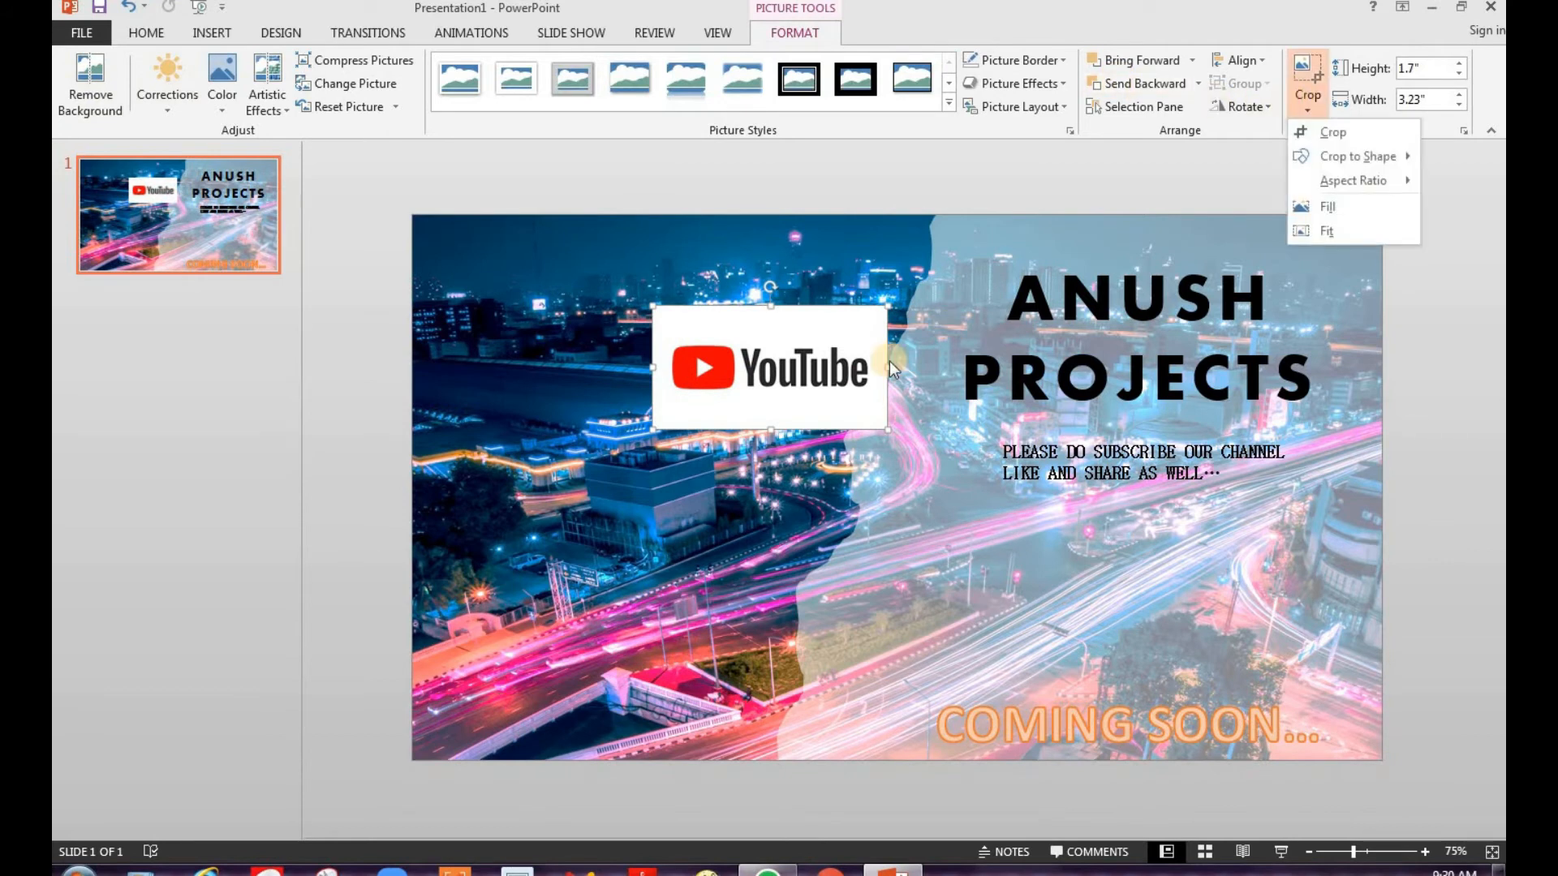
click(888, 384)
click(90, 81)
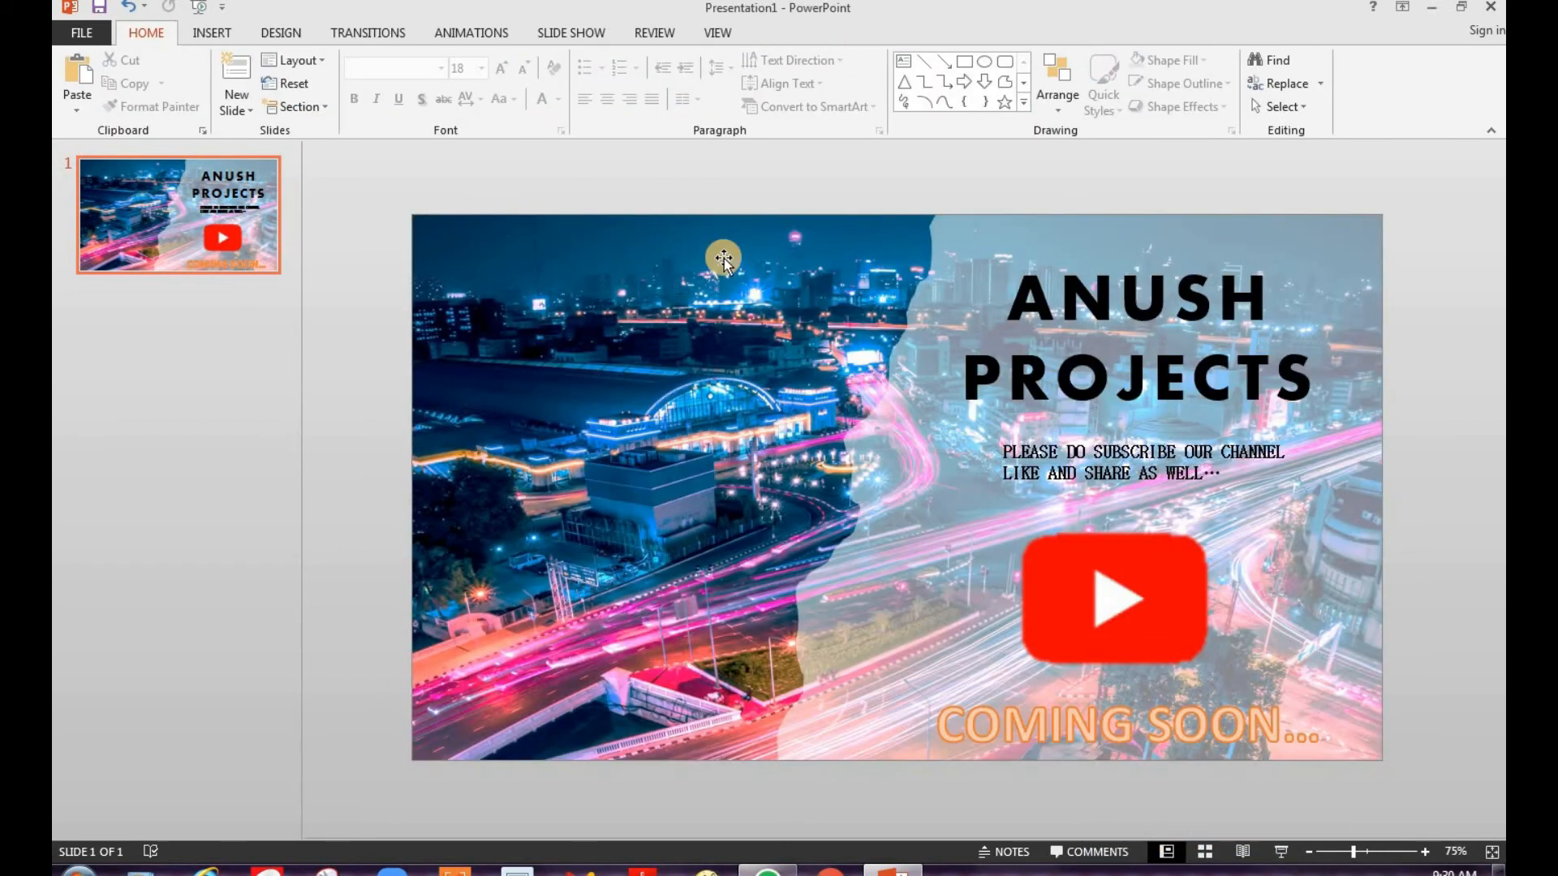
- Select the translucent torn-edge overlay shape and open its Format Shape settings
click(723, 258)
right_click(843, 554)
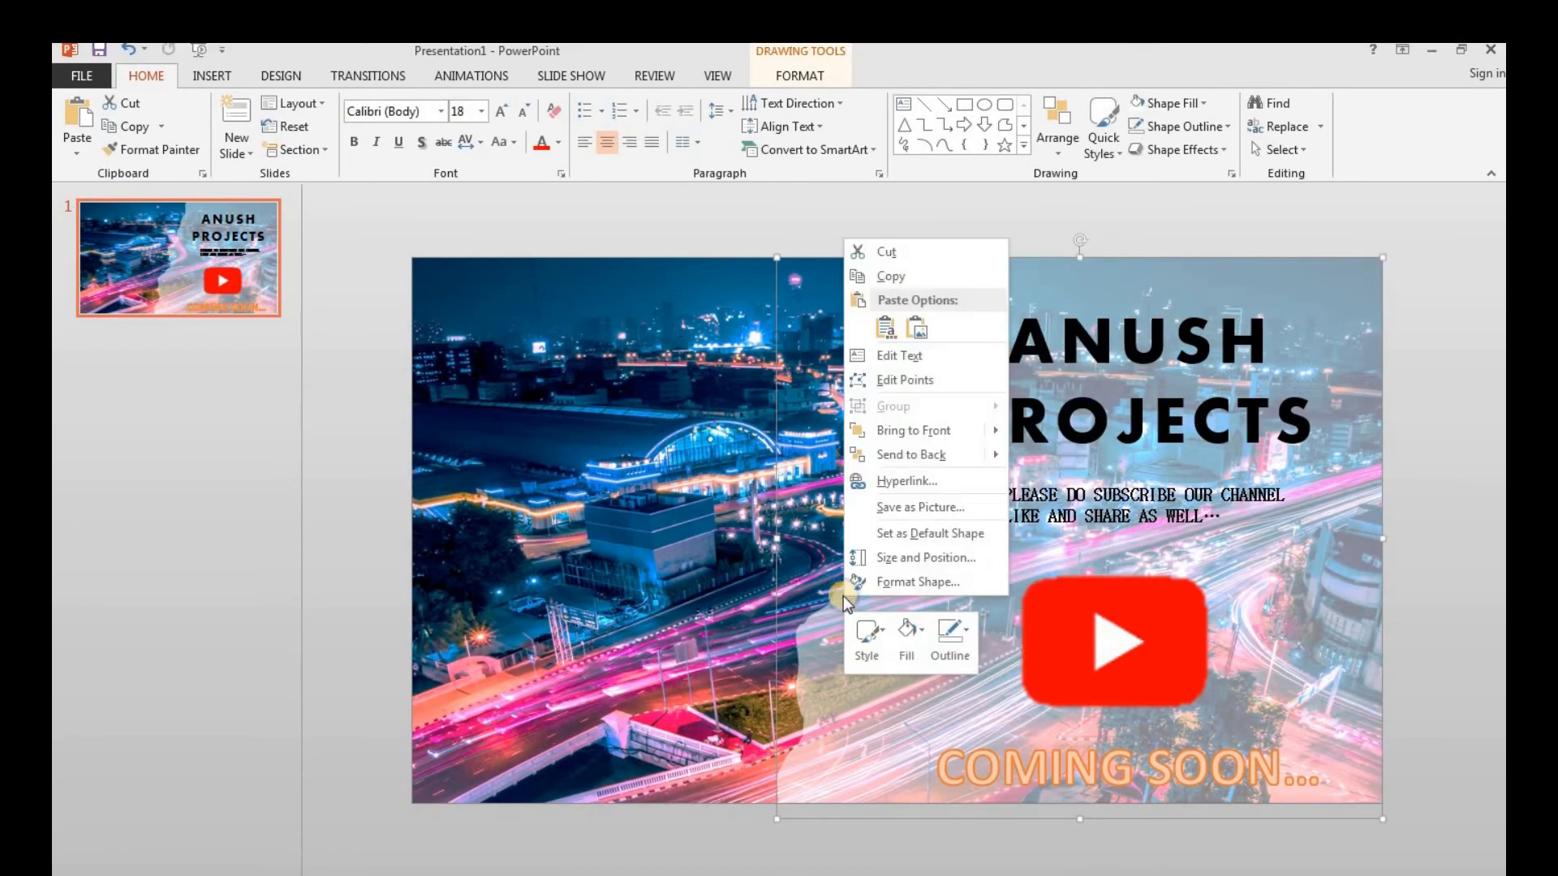
click(888, 584)
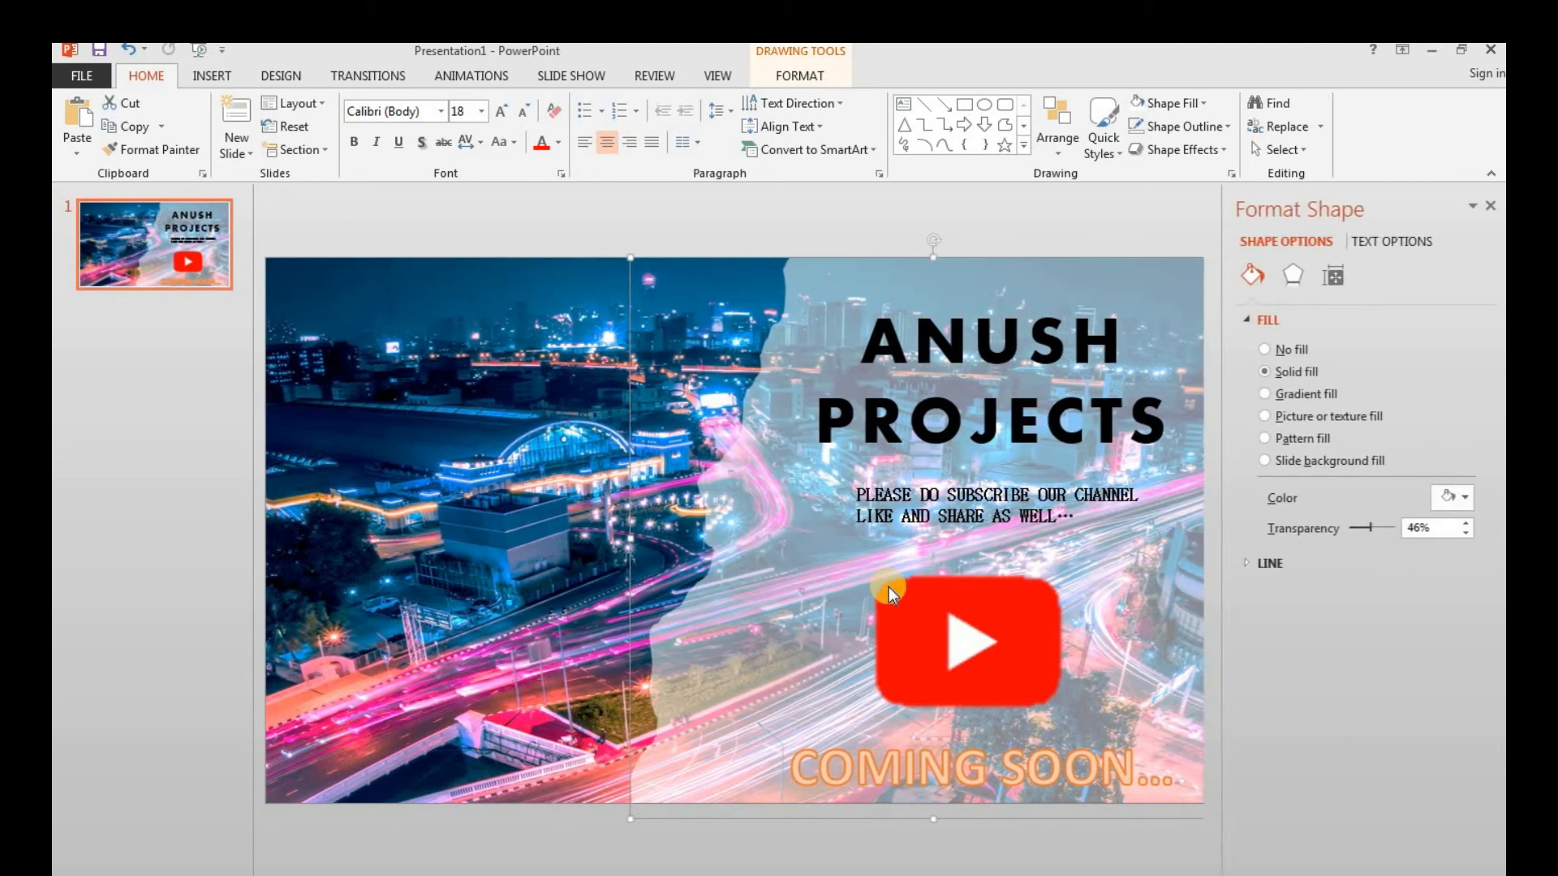
- Try a gradient fill, no fill and a solid fill on the torn-edge overlay shape
click(1307, 394)
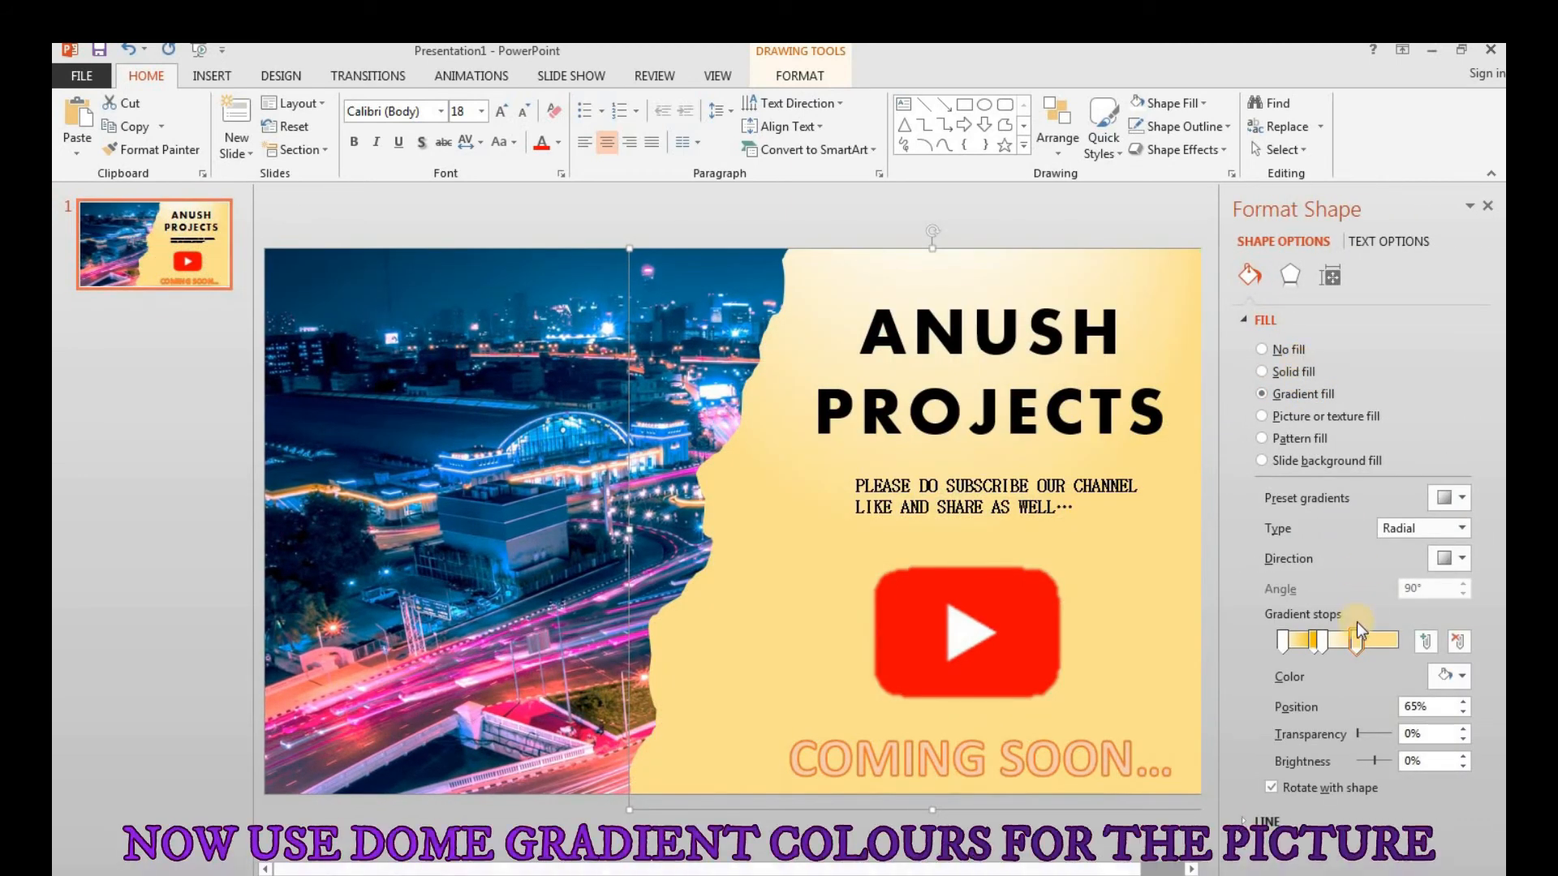
click(1296, 353)
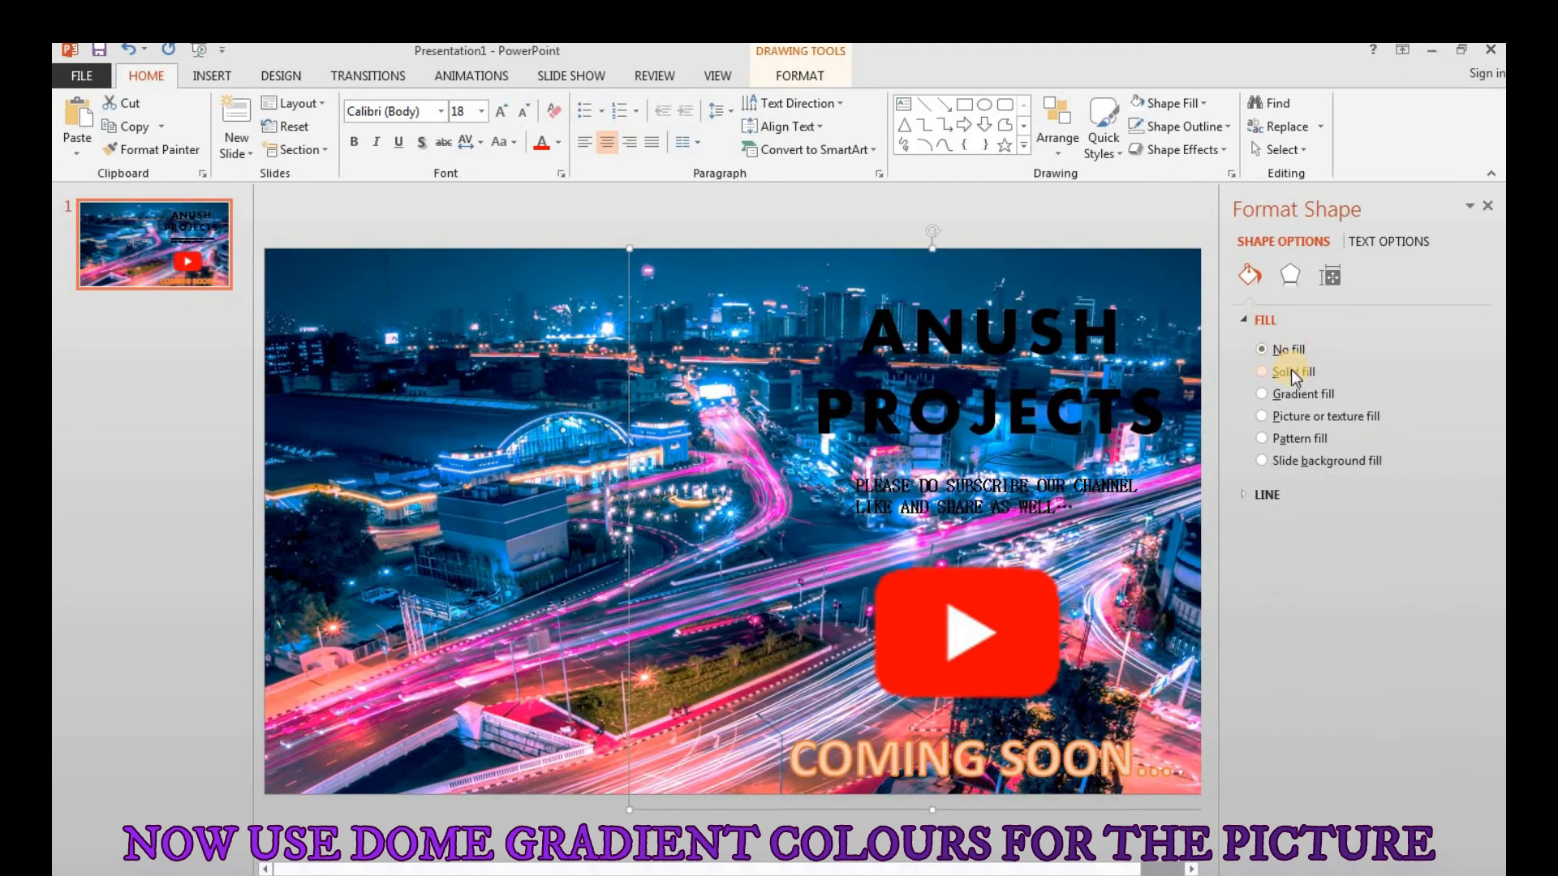
click(1292, 368)
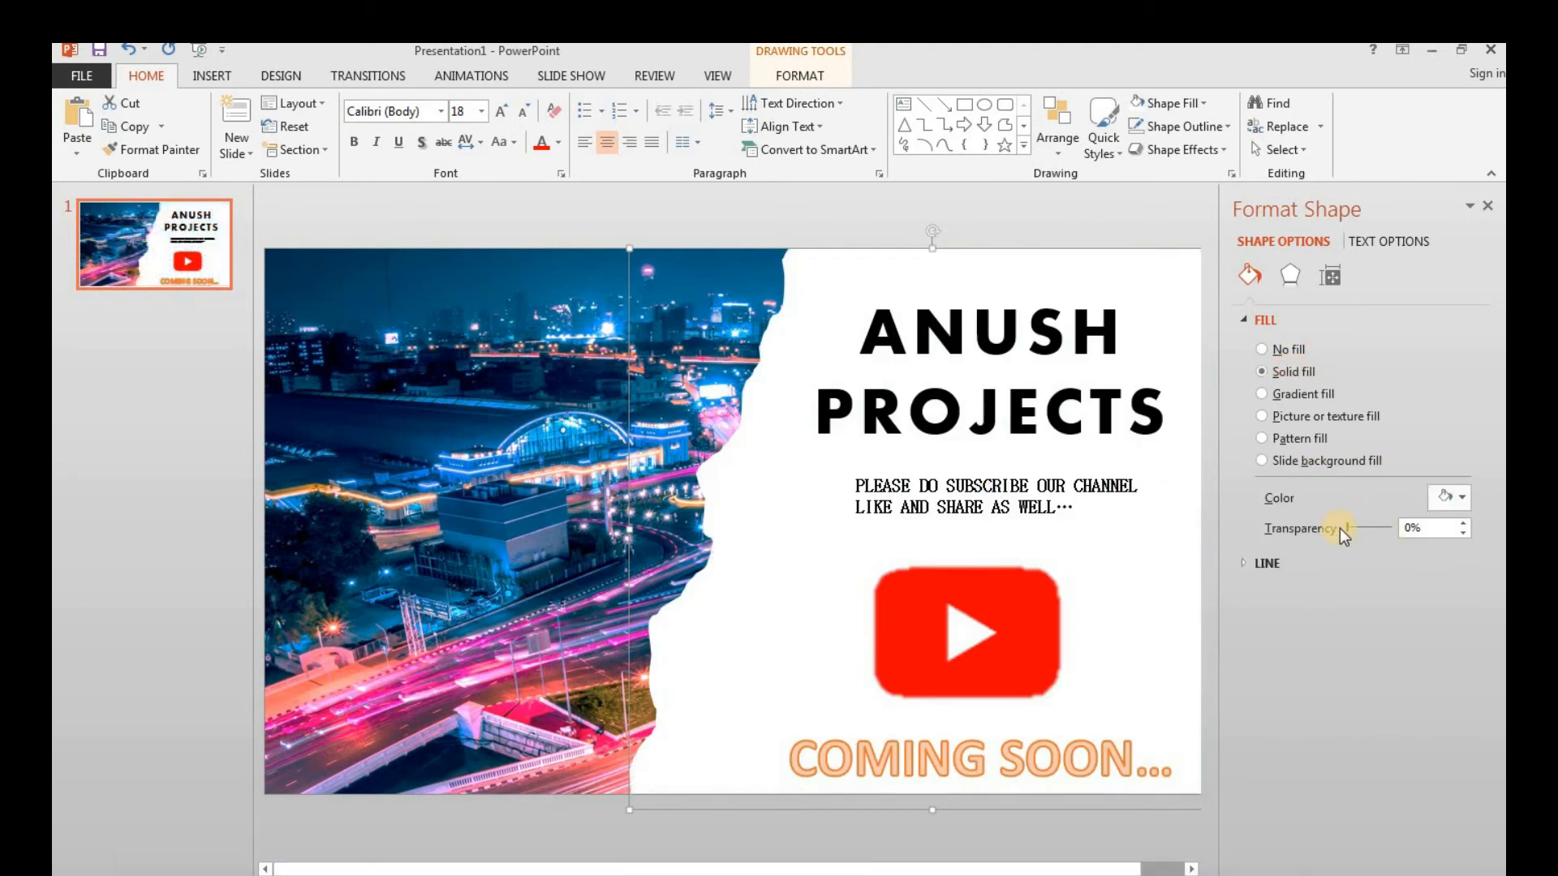
- Apply a radial gradient fill to the torn-edge overlay, with stops running from white through pink to blue
click(1279, 69)
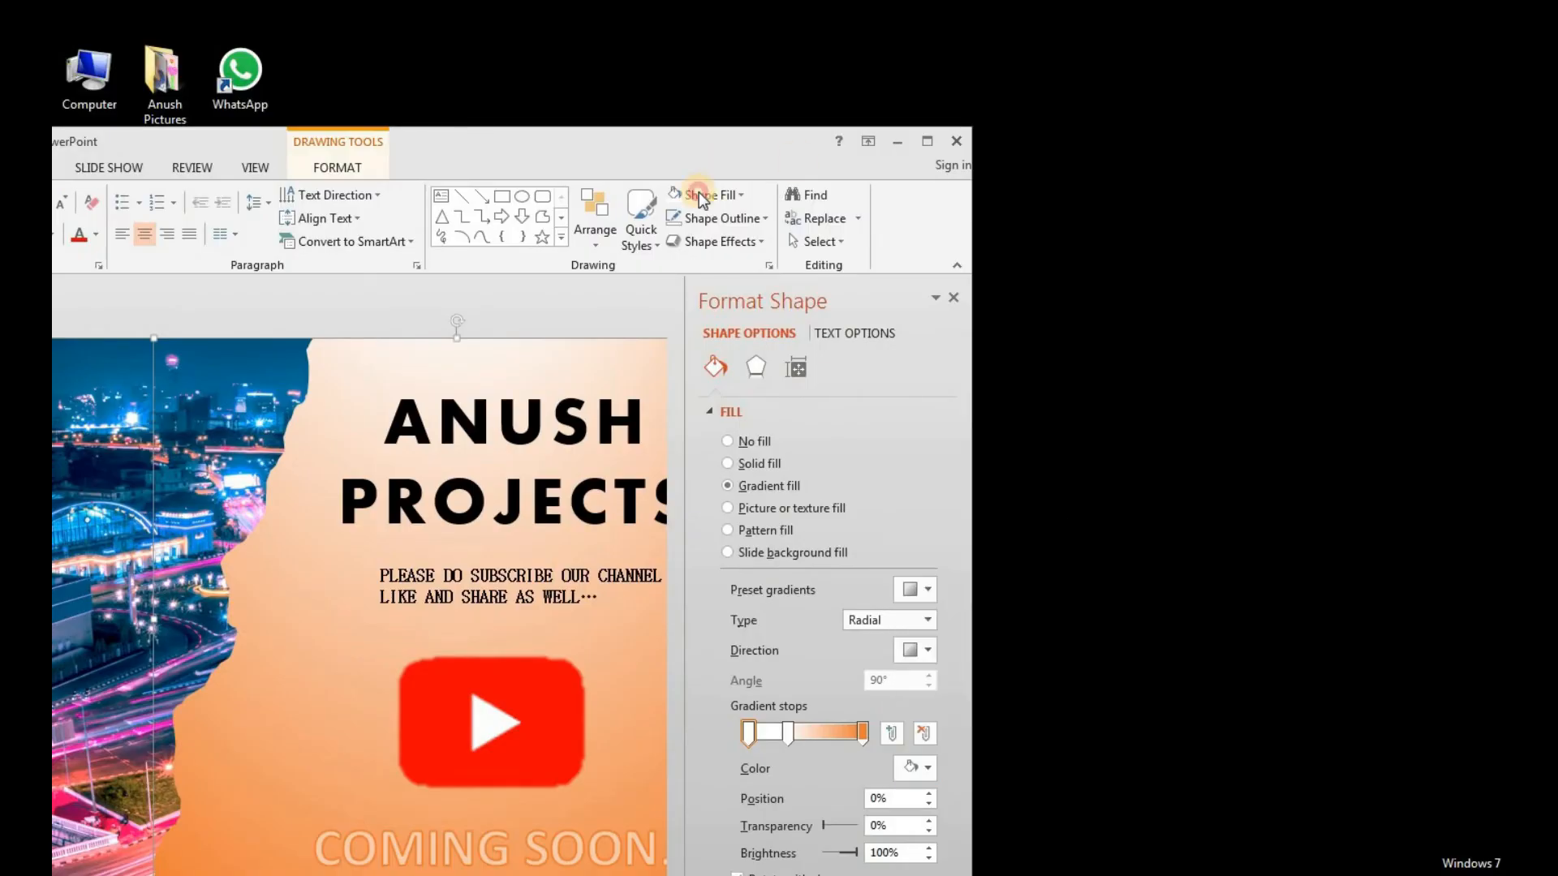
click(741, 758)
click(763, 712)
click(772, 480)
click(894, 313)
drag(570, 724, 623, 724)
click(735, 579)
drag(574, 724, 629, 738)
click(682, 724)
click(739, 758)
click(723, 694)
click(737, 758)
click(791, 601)
drag(487, 131, 743, 103)
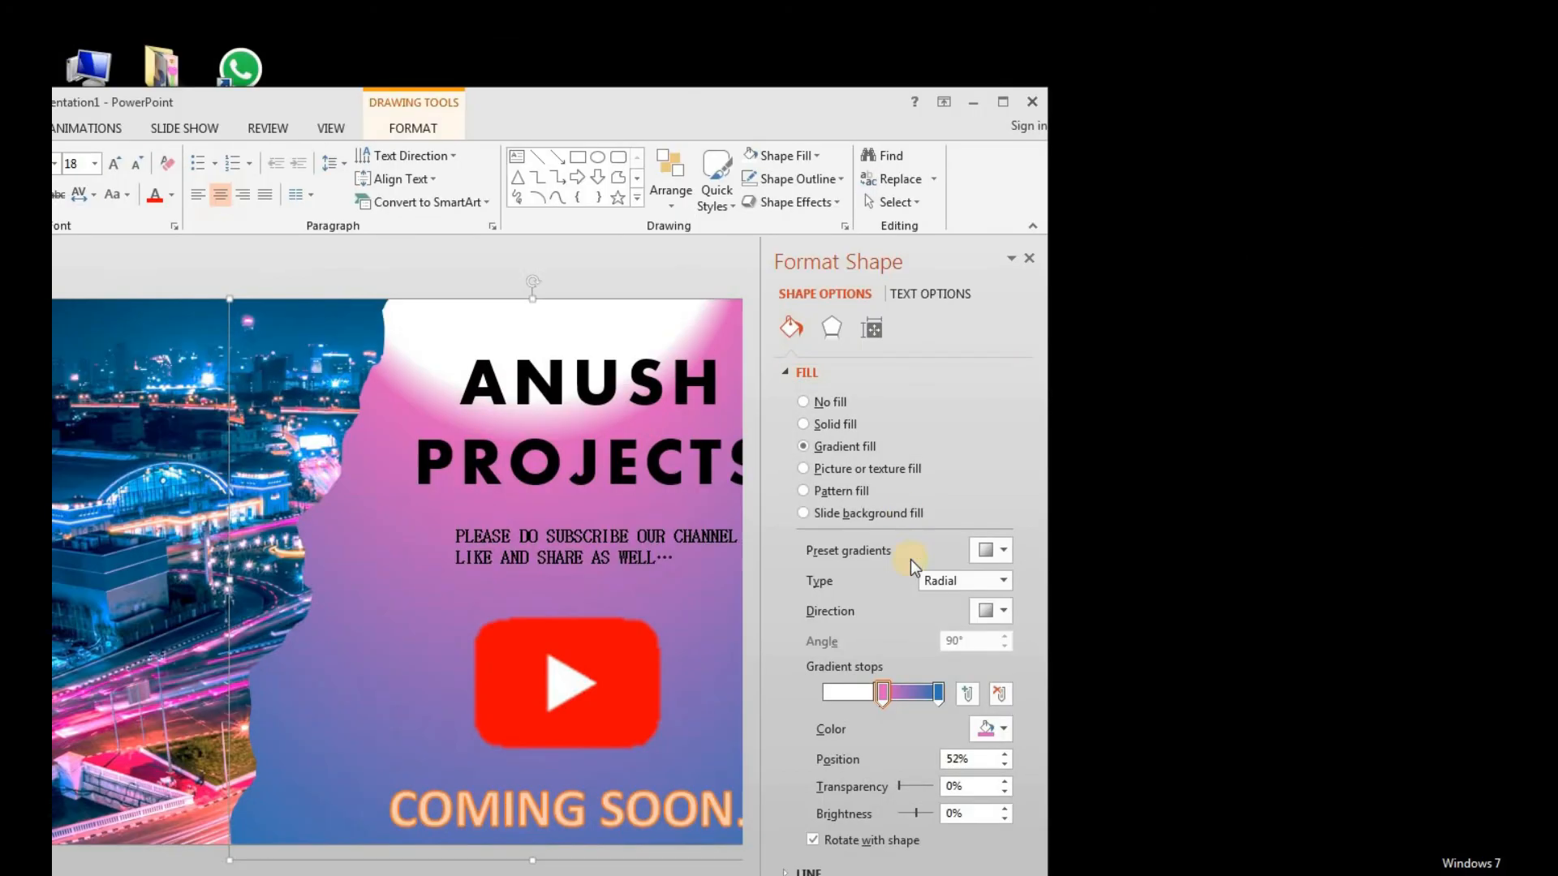
- Set the overlay gradient's pink stop to position 54% with 43% transparency and close the formatting settings
mouse_move(874, 693)
mouse_down()
mouse_move(847, 702)
mouse_move(882, 694)
mouse_up()
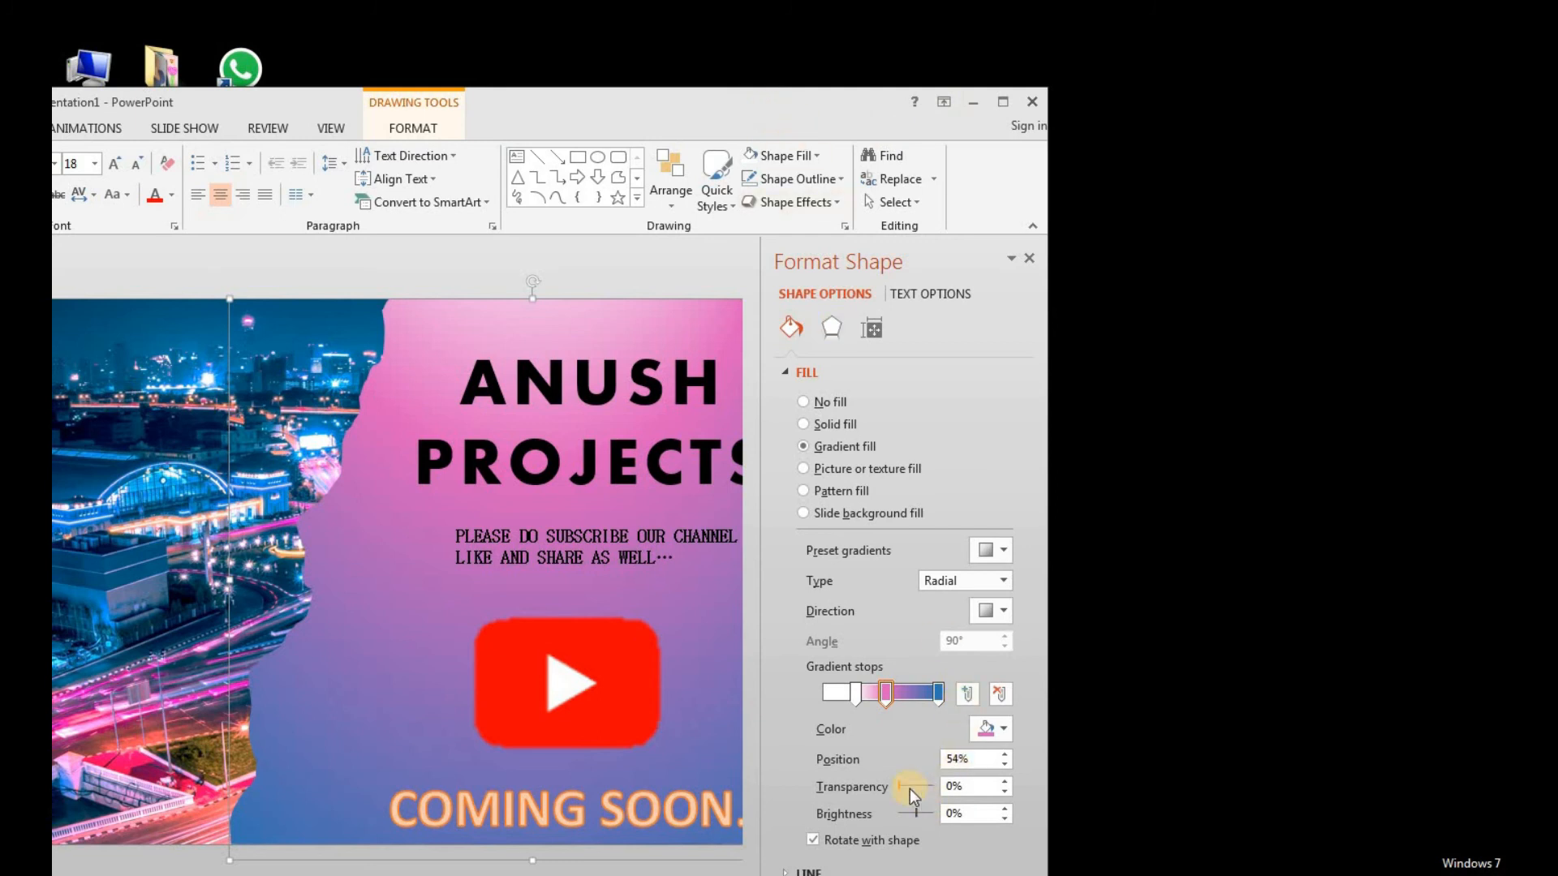
mouse_move(901, 785)
mouse_down()
mouse_move(928, 788)
mouse_move(914, 791)
mouse_up()
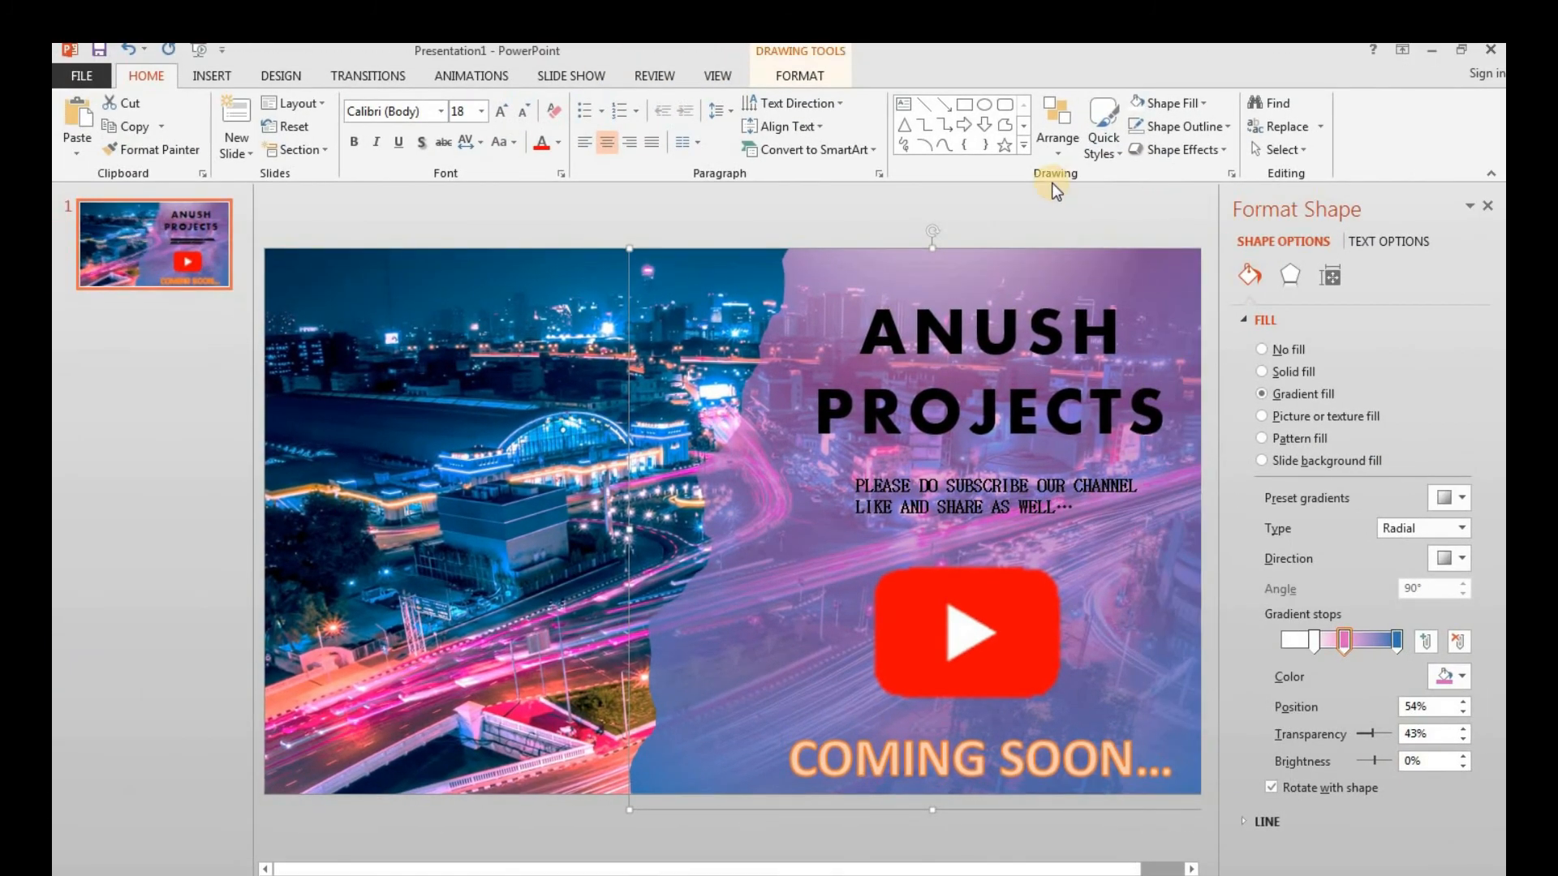
click(1038, 206)
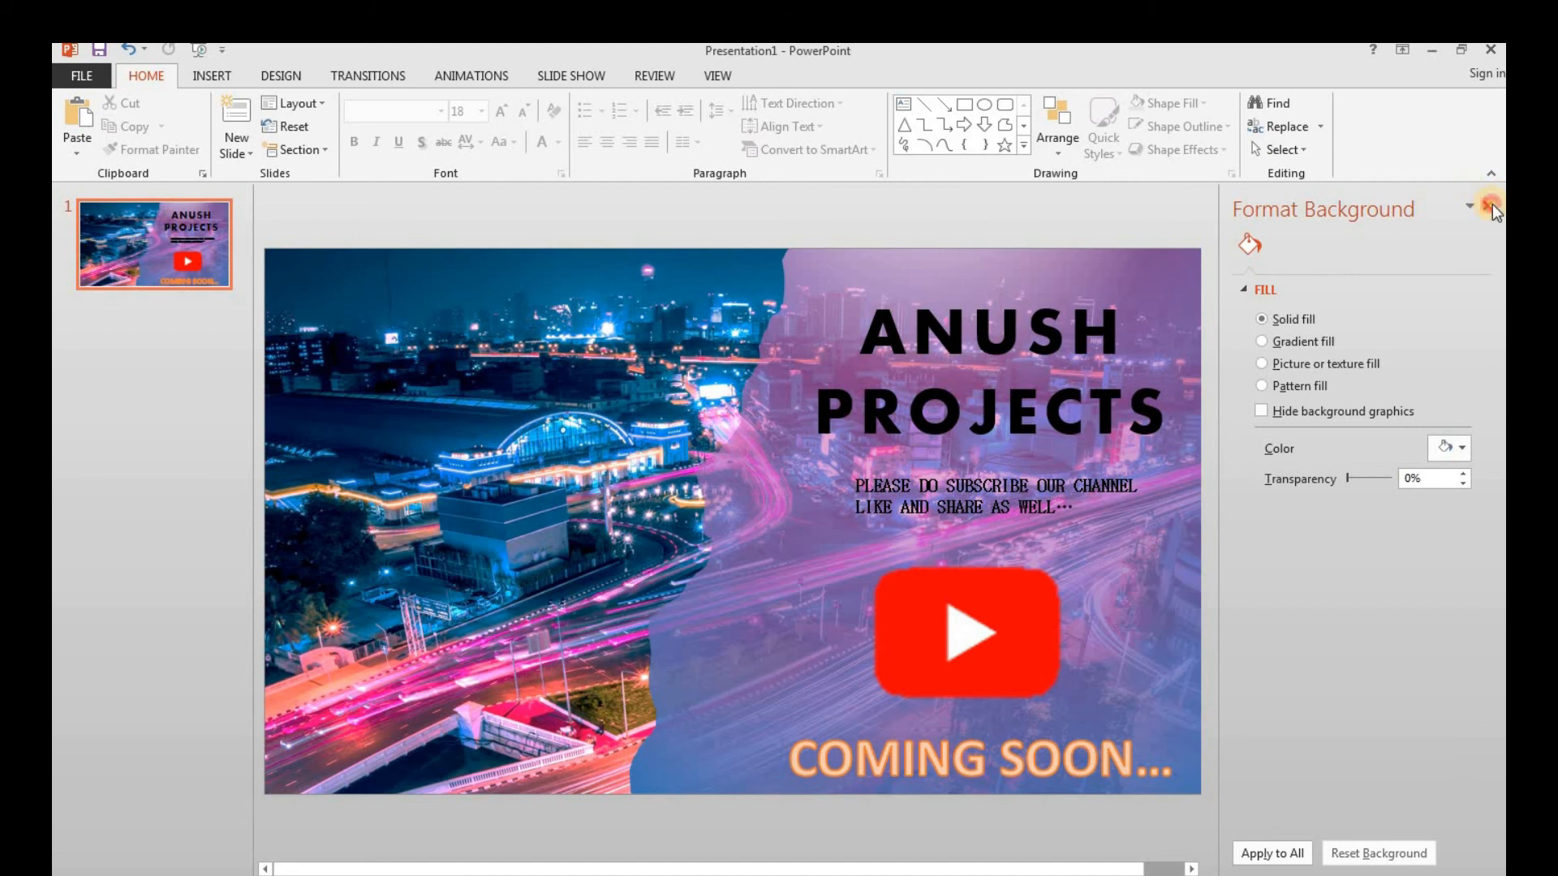
click(1492, 205)
- Apply the Zoom entrance animation to all of the title text
click(1180, 293)
click(1186, 290)
click(1188, 309)
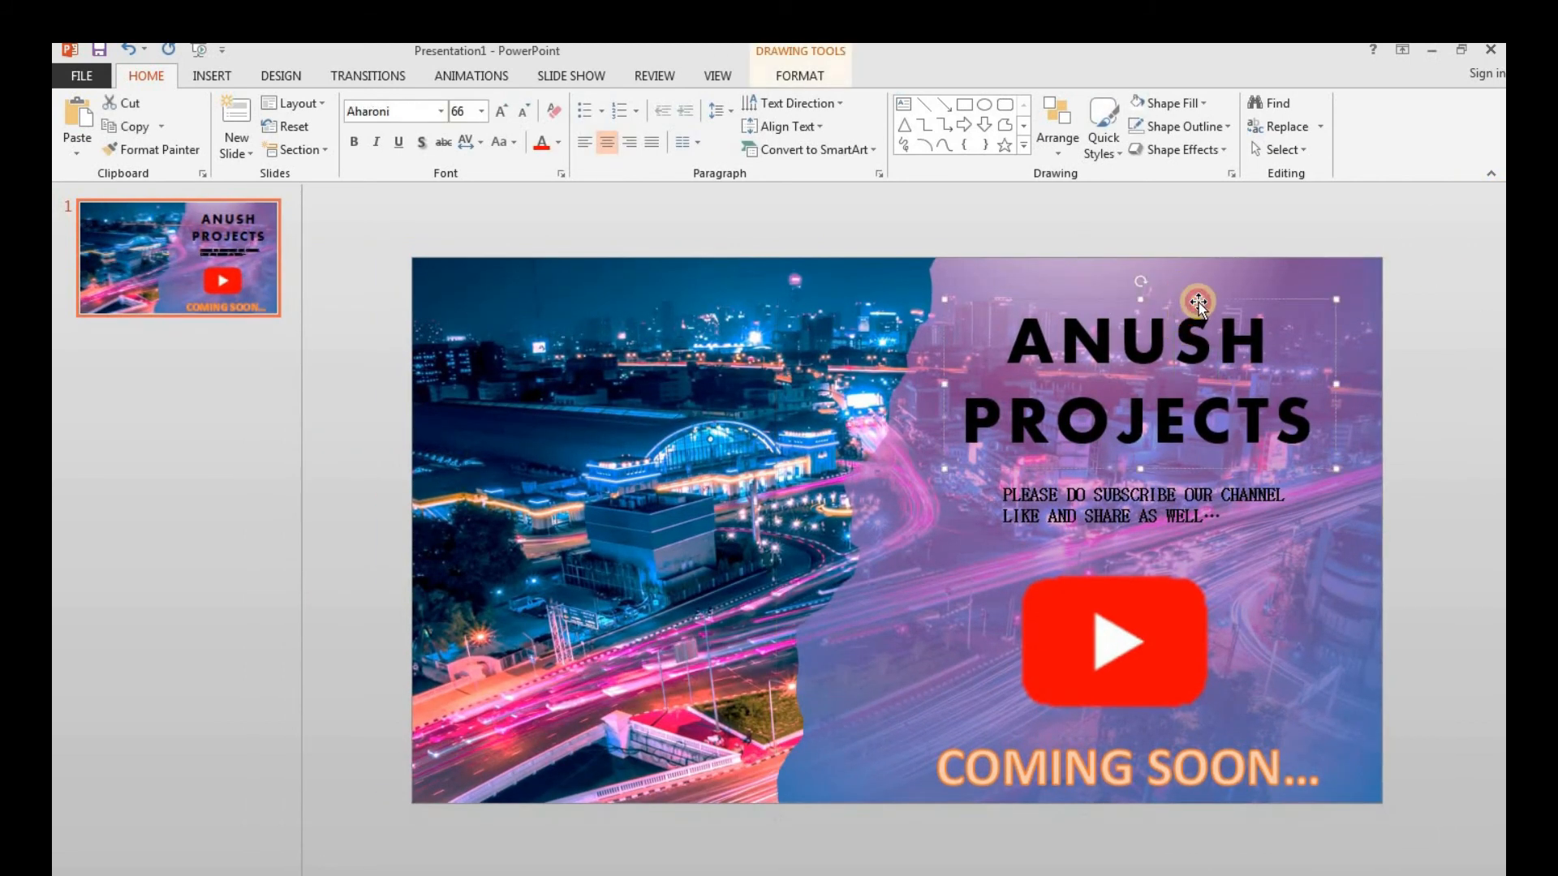
drag(1014, 339, 1290, 464)
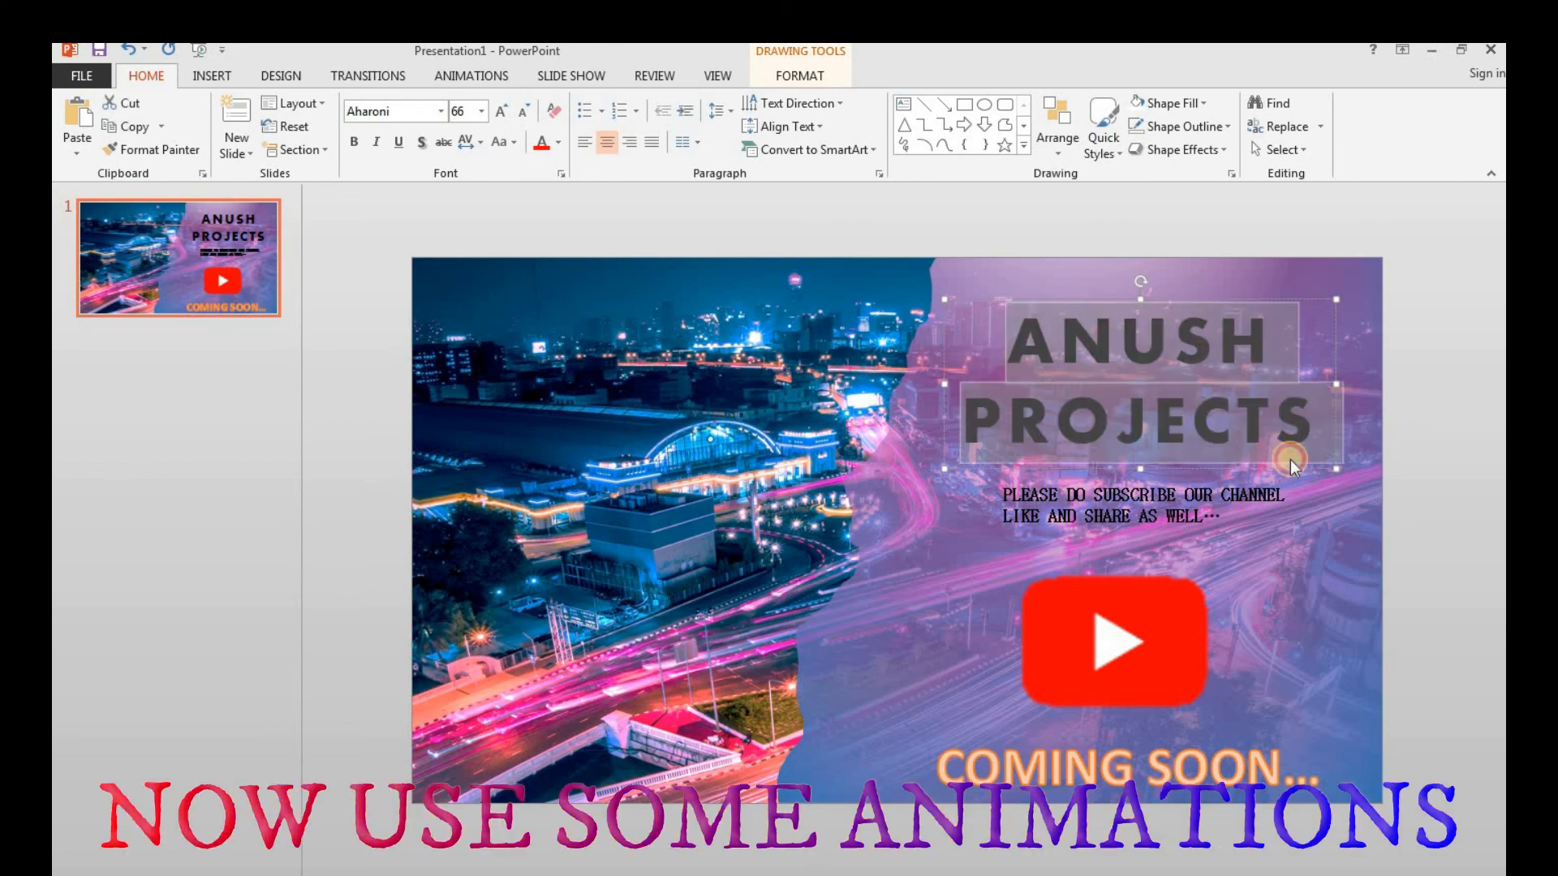
click(474, 76)
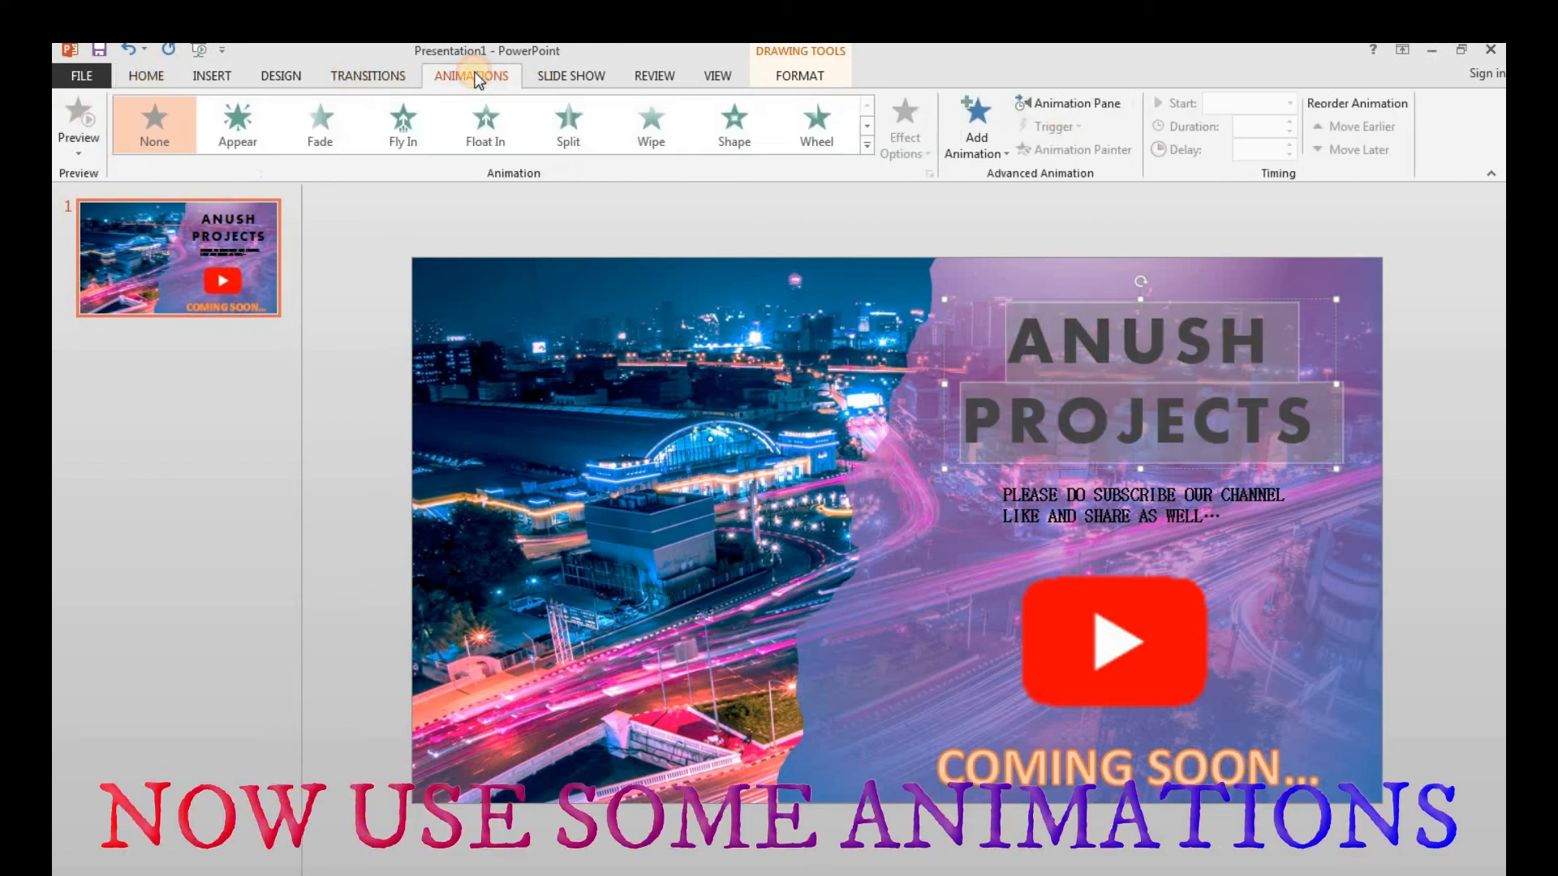
click(867, 146)
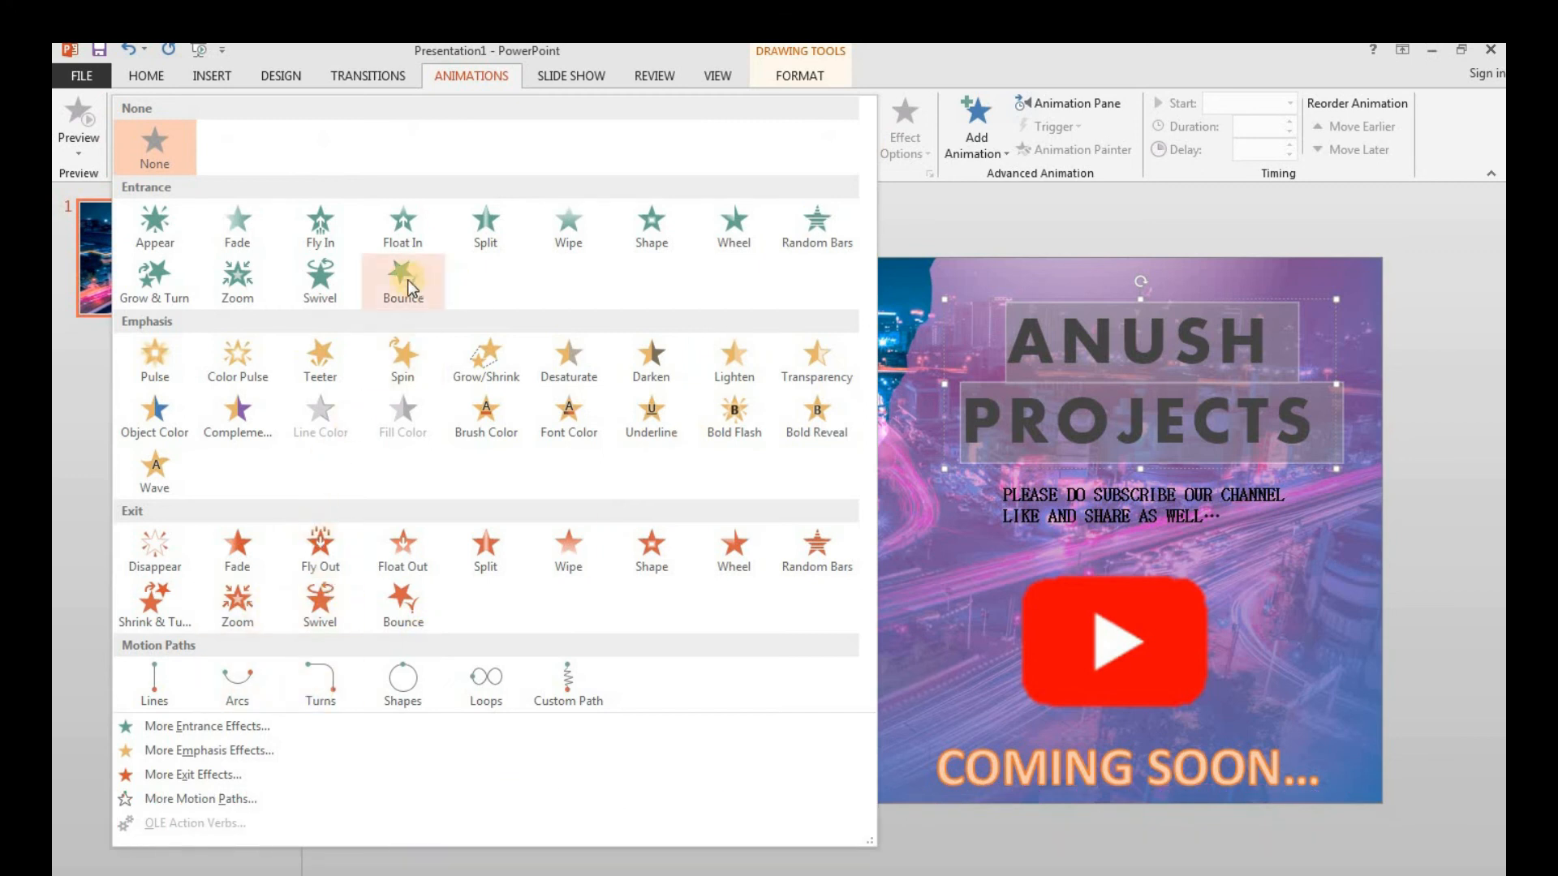
click(237, 276)
- Apply a Wheel entrance animation to the subscribe message and a Wipe entrance animation to the torn-edge overlay
click(1019, 737)
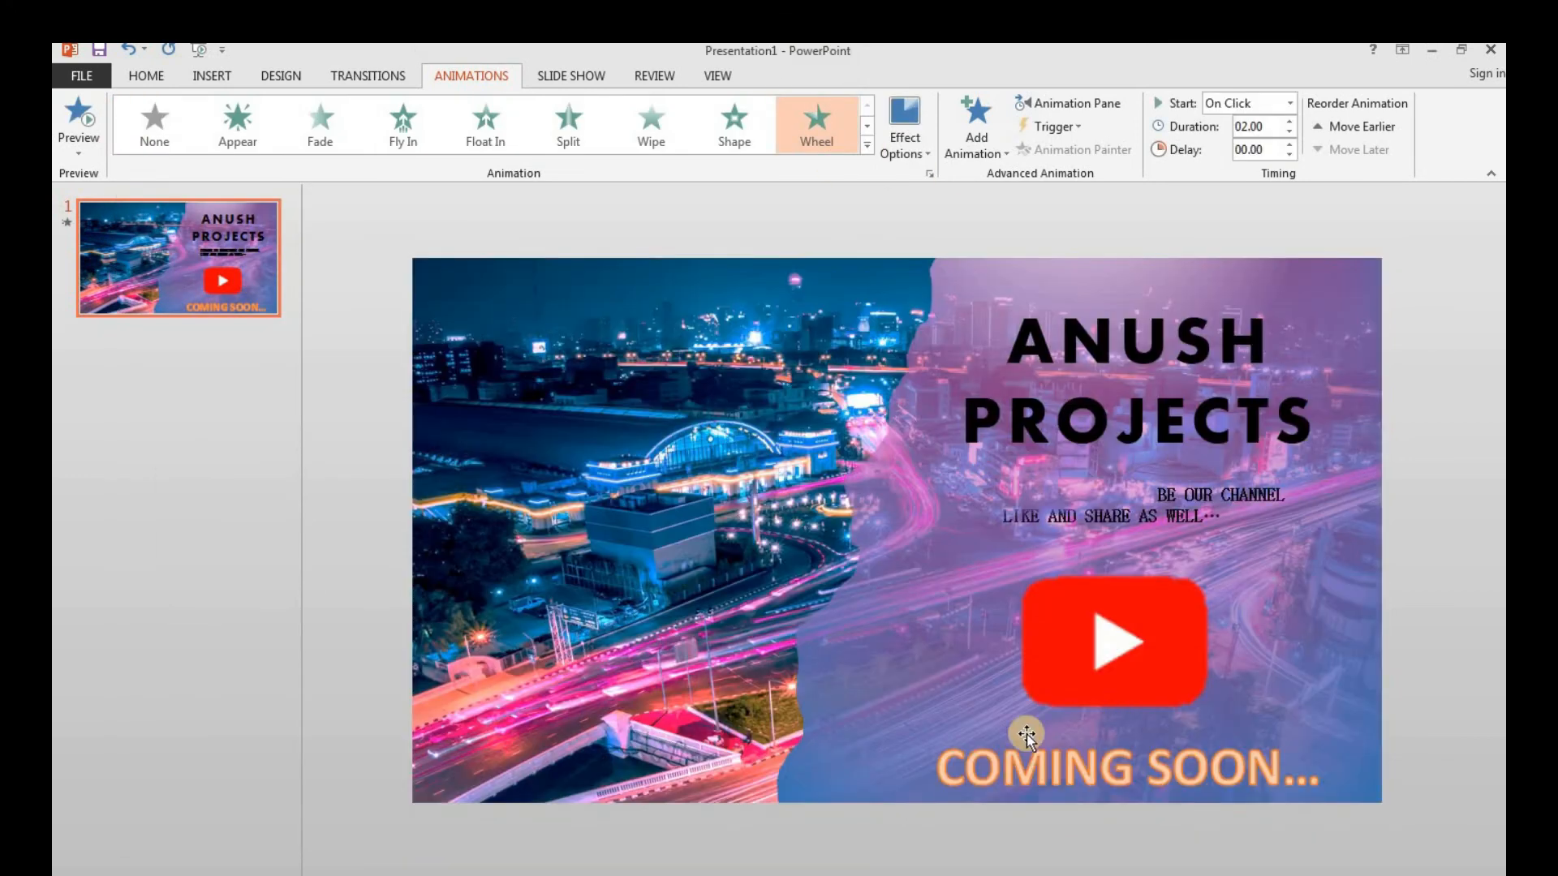
click(566, 229)
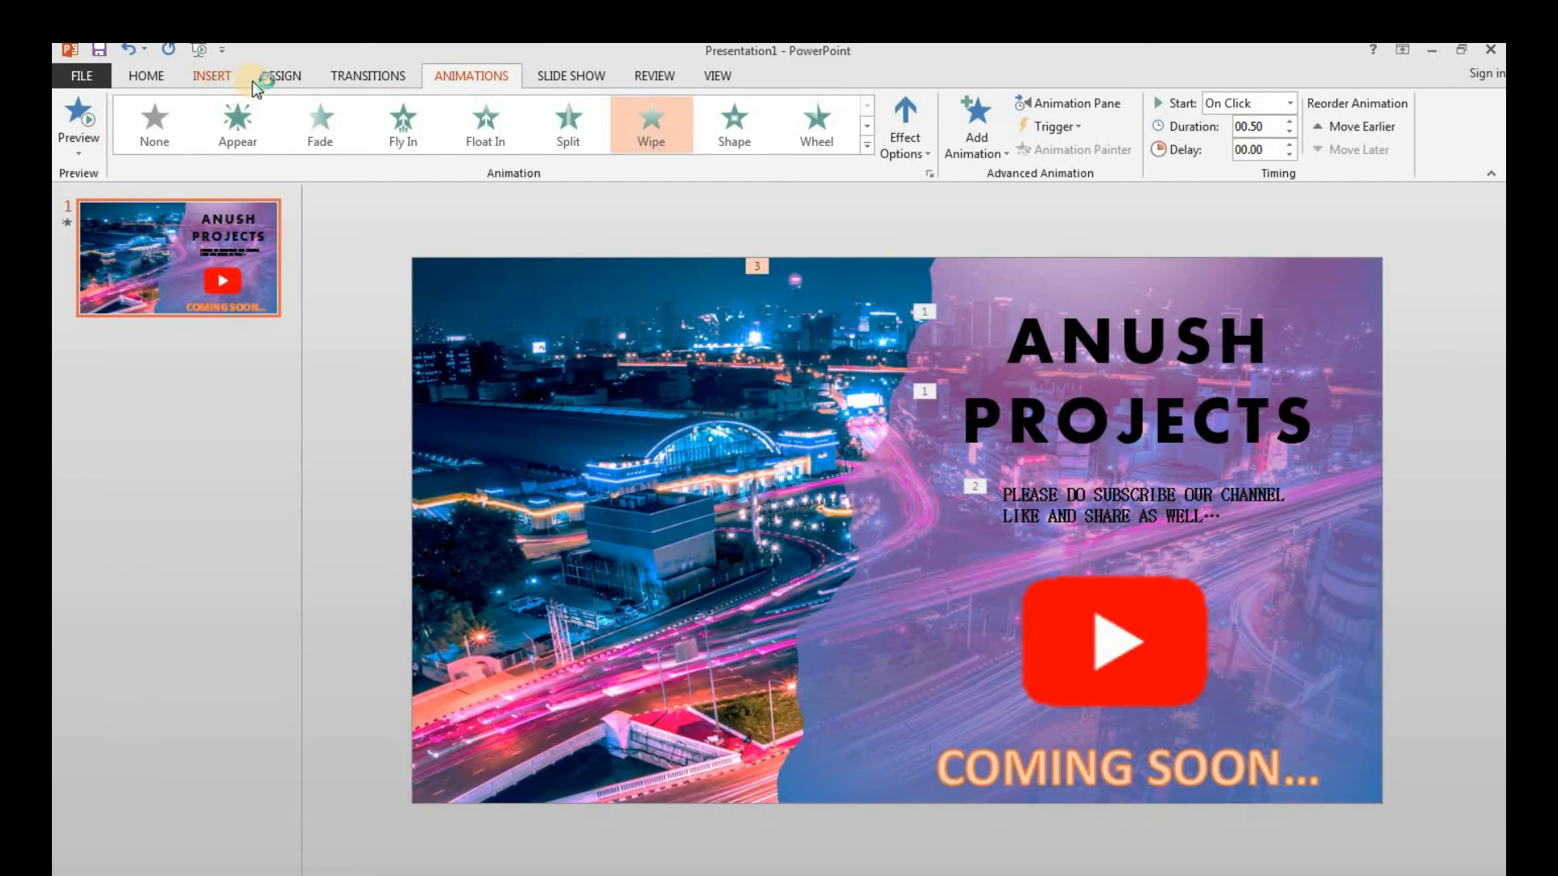
- Preview the slide's animations as a full-screen slide show and return to editing
click(198, 49)
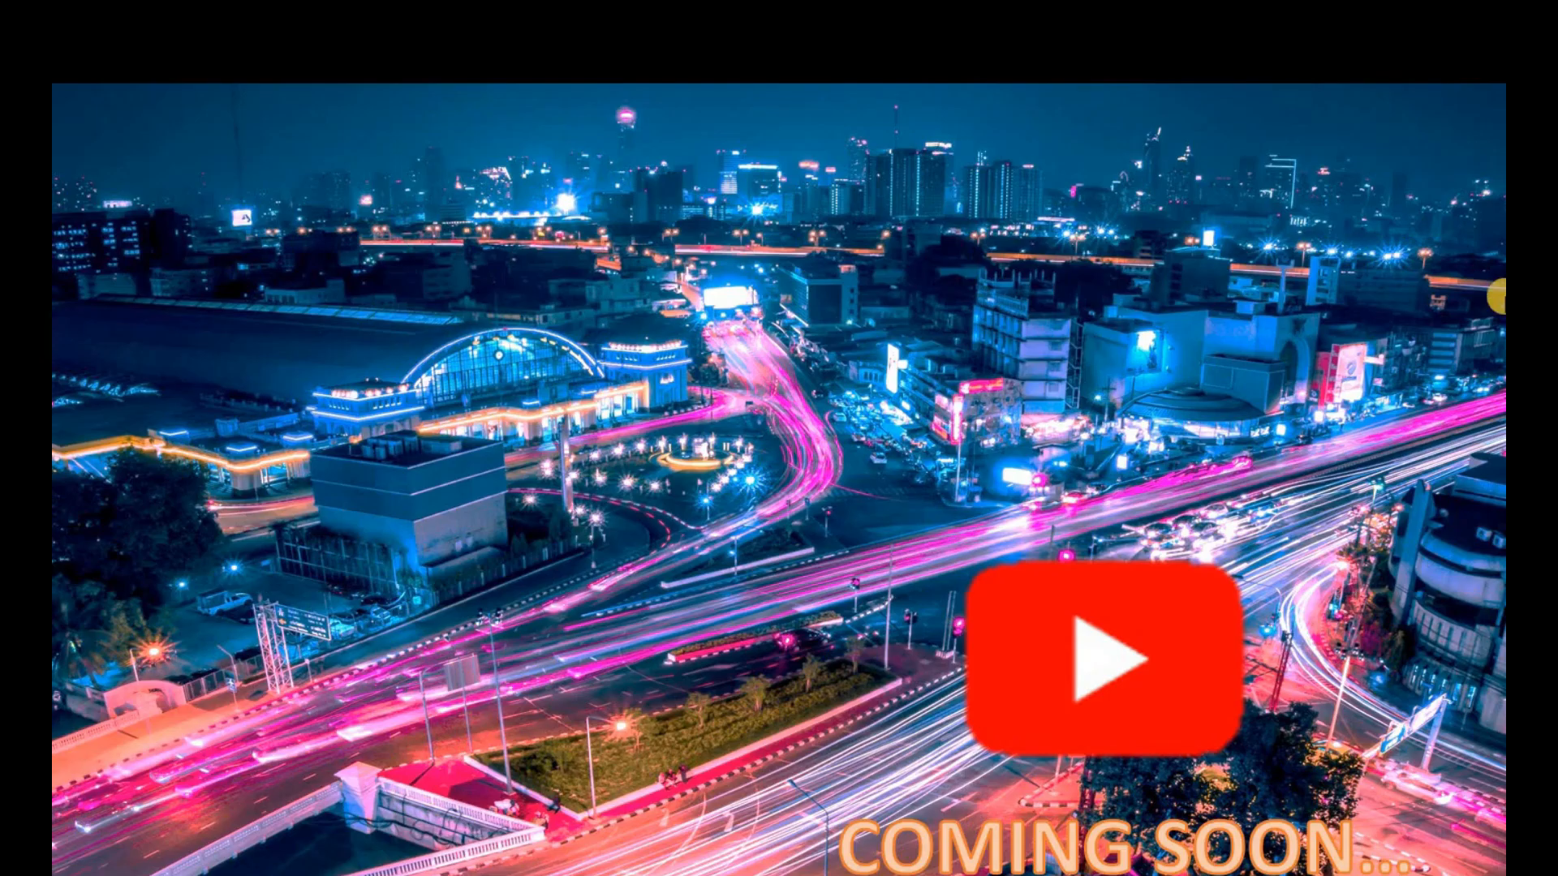
click(1503, 295)
key(Escape)
- Show the list of the slide's animations and delete the Wipe animation of the overlay, Freeform 14
click(921, 494)
click(1092, 102)
click(1379, 292)
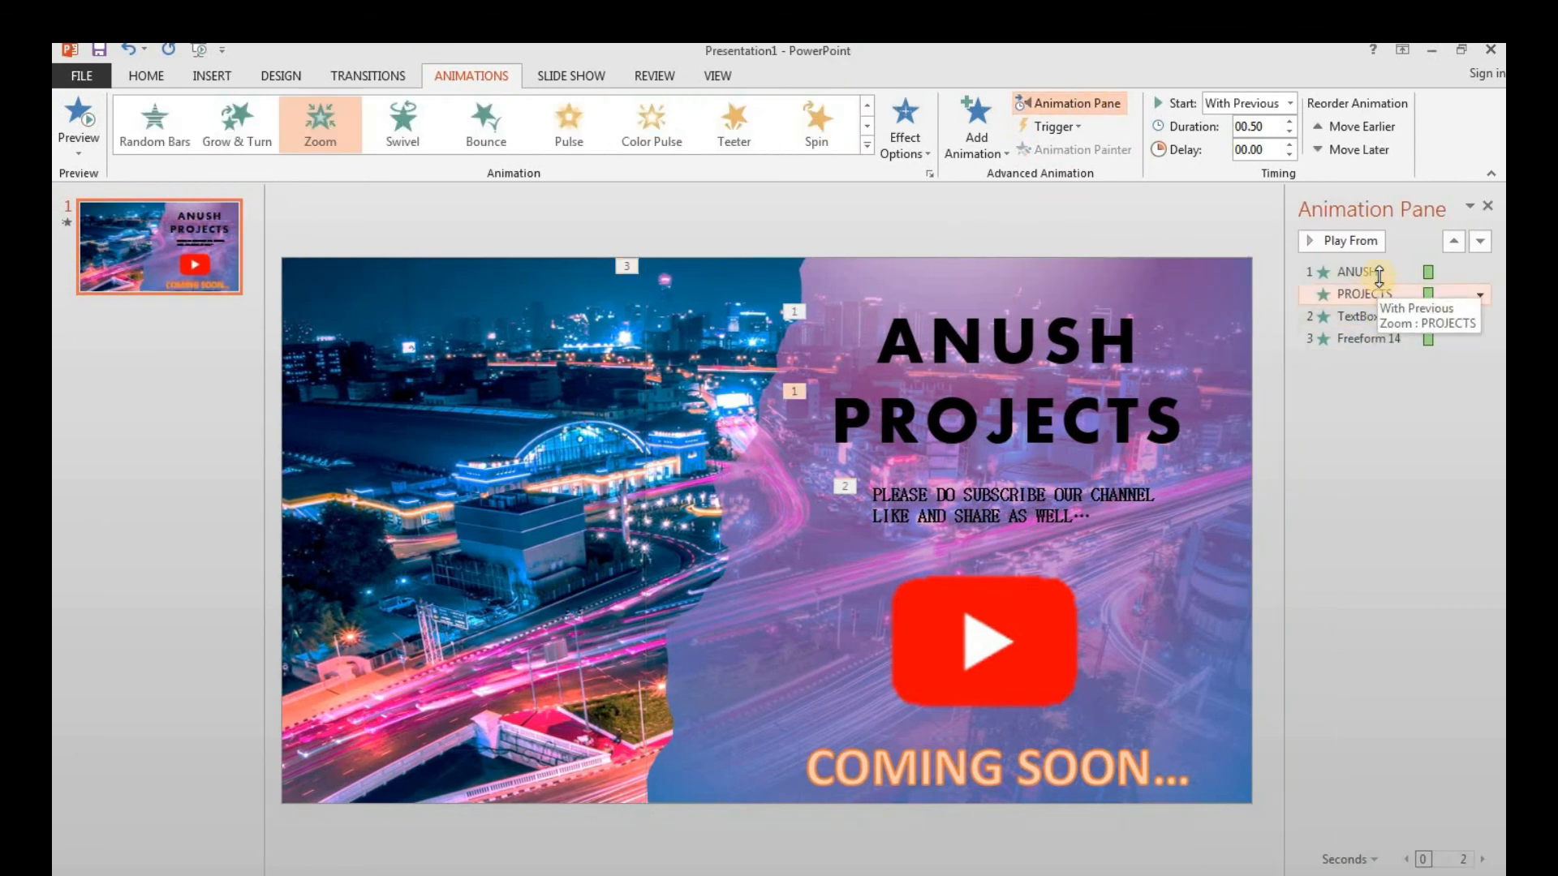
click(1390, 340)
key(Delete)
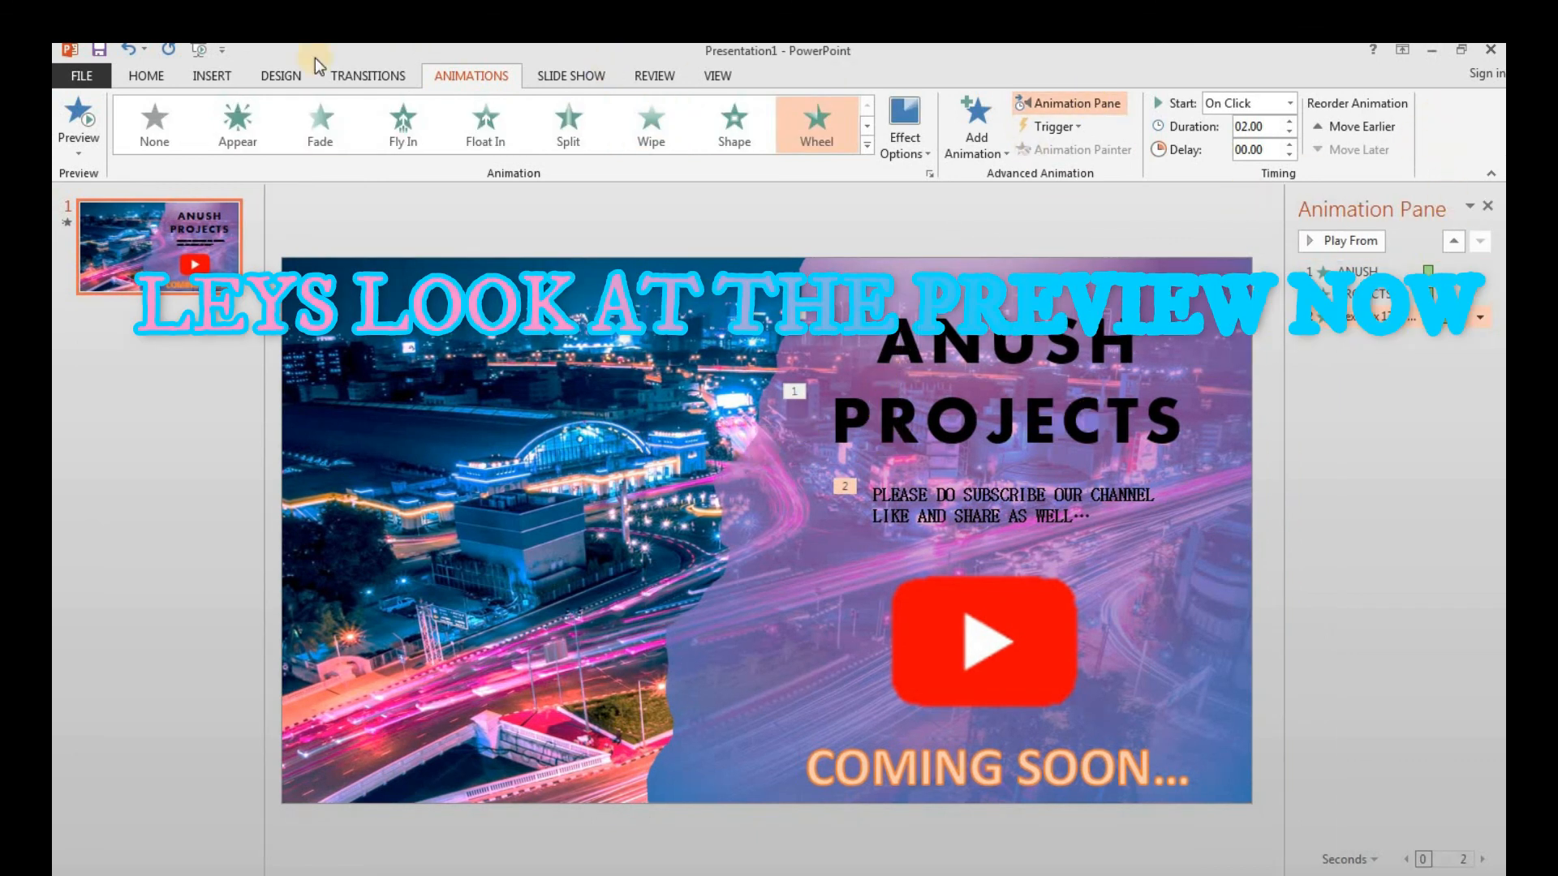
- Play the slide show to preview the title and subscribe message animations
click(199, 54)
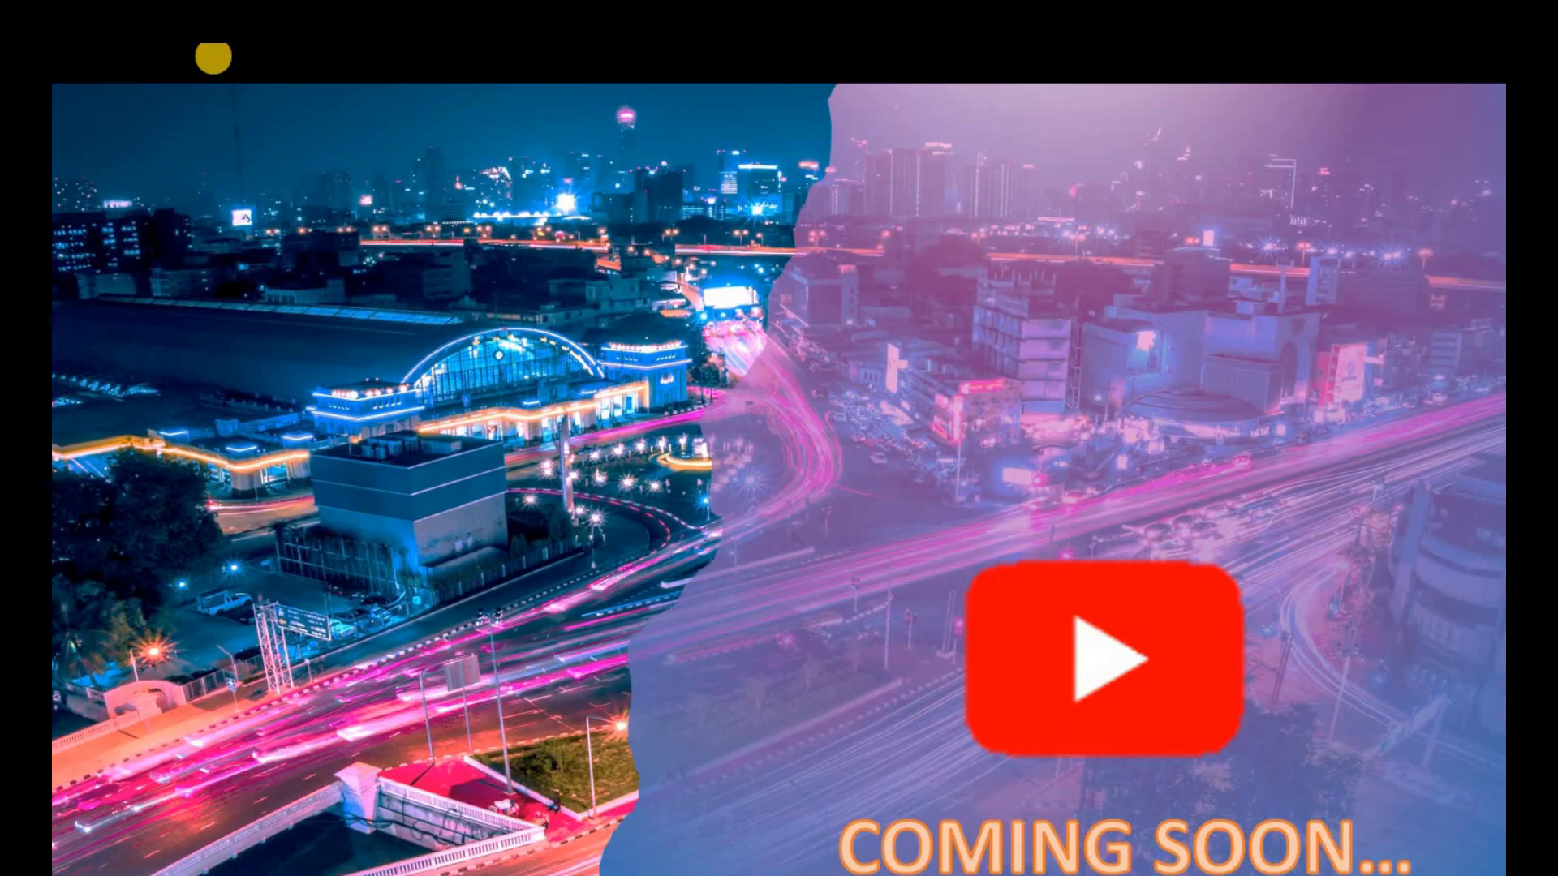